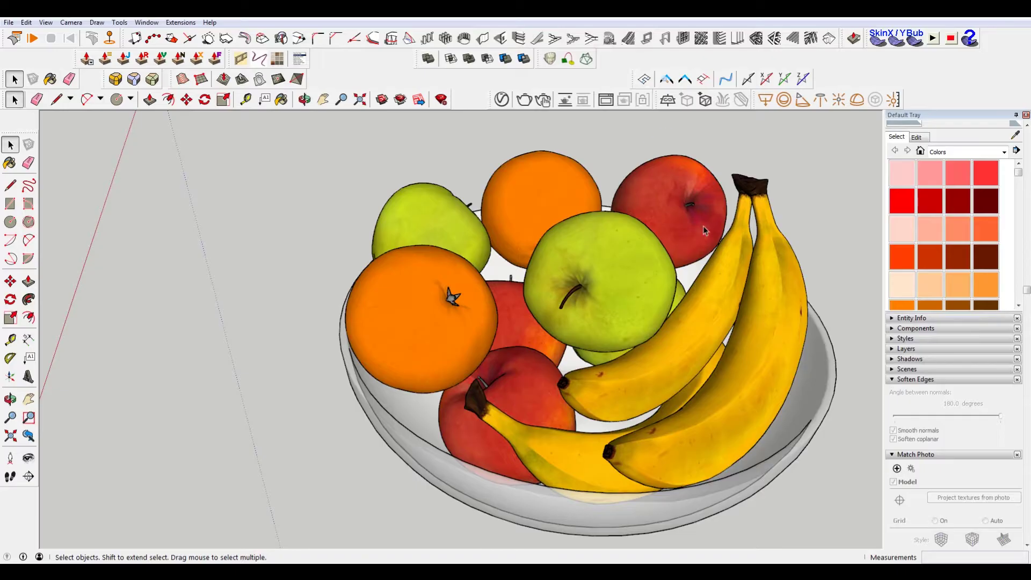
Set the green apple's Soften Edges angle from 180° to 0° so its mesh triangles show.
{"action": "mouse_move", "coordinate": [821, 172]}
{"action": "middle_mouse_down"}
{"action": "mouse_move", "coordinate": [747, 276]}
{"action": "mouse_move", "coordinate": [563, 241]}
{"action": "middle_mouse_up"}
{"action": "scroll", "coordinate": [484, 242], "scroll_direction": "up", "scroll_amount": 5}
{"action": "mouse_move", "coordinate": [484, 241]}
{"action": "middle_mouse_down"}
{"action": "mouse_move", "coordinate": [320, 193]}
{"action": "mouse_move", "coordinate": [499, 206]}
{"action": "middle_mouse_up"}
{"action": "left_click", "coordinate": [512, 202]}
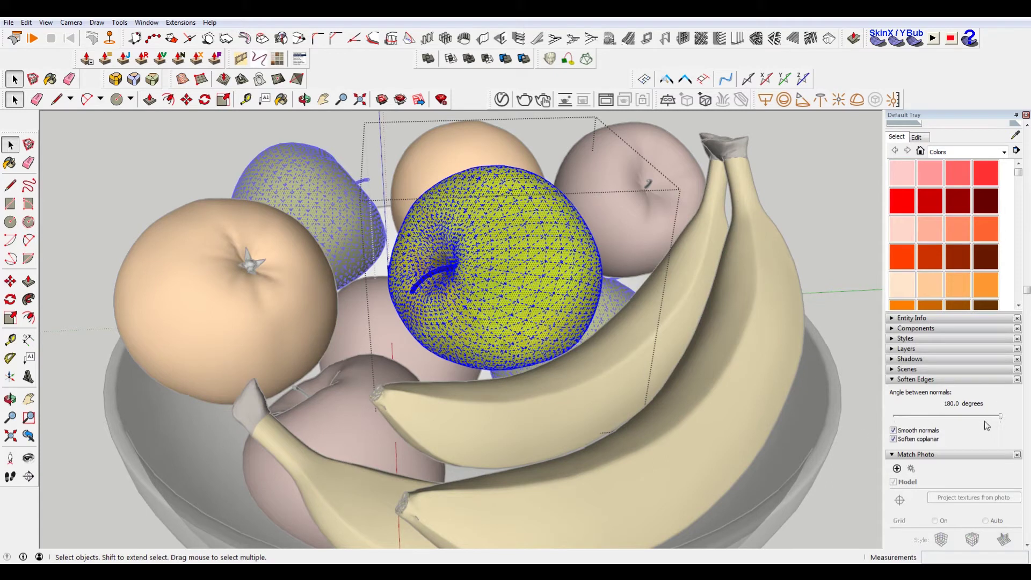
{"action": "left_click_drag", "start_coordinate": [999, 418], "coordinate": [878, 416]}
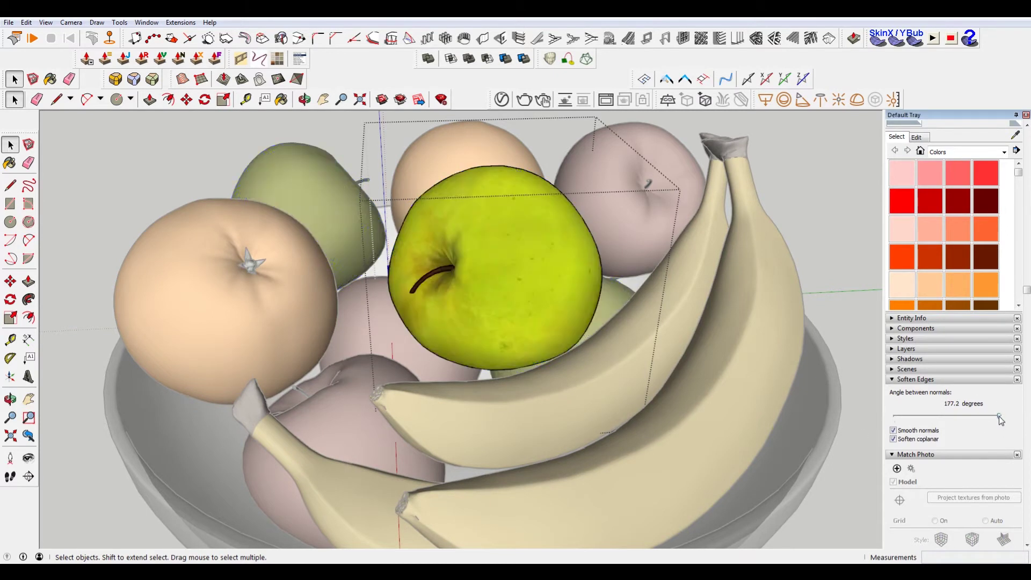
{"action": "left_click", "coordinate": [837, 192]}
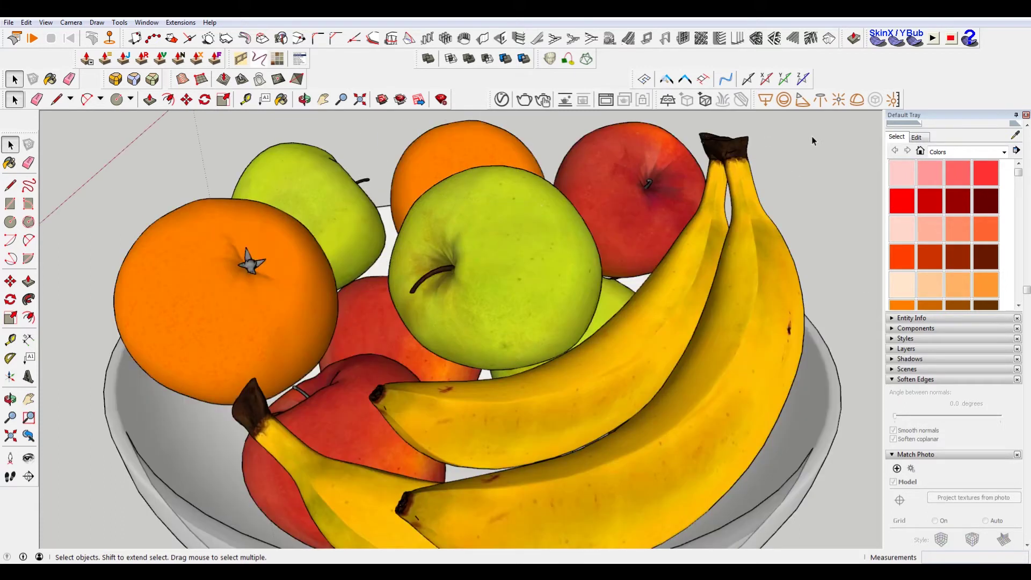
{"action": "scroll", "coordinate": [451, 193], "scroll_direction": "down", "scroll_amount": 5}
Select the smooth white sphere together with all its edges.
{"action": "middle_click_drag", "start_coordinate": [602, 328], "coordinate": [440, 313], "text": "shift"}
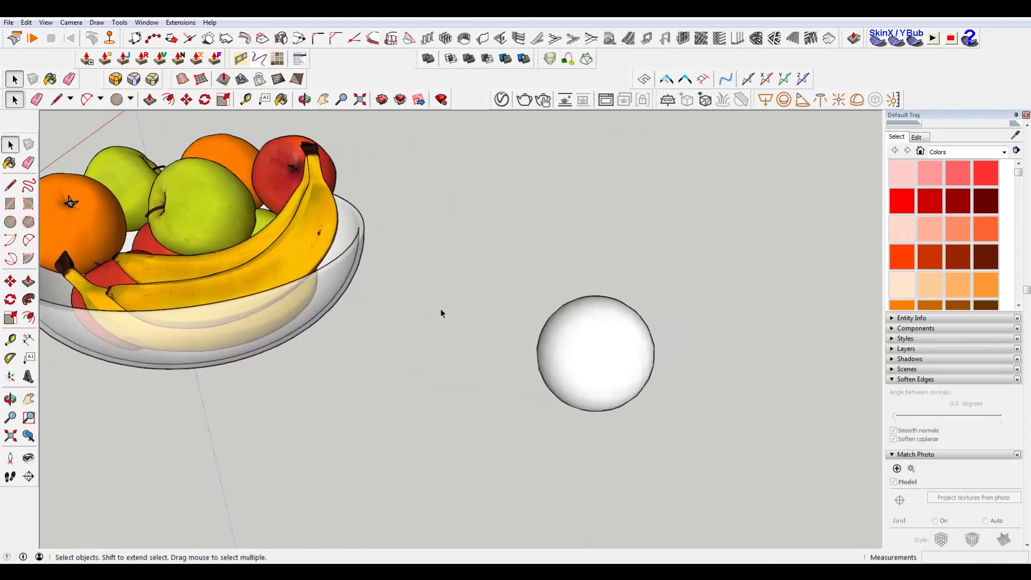
{"action": "scroll", "coordinate": [628, 327], "scroll_direction": "up", "scroll_amount": 3}
{"action": "mouse_move", "coordinate": [627, 327]}
{"action": "middle_mouse_down", "text": "shift"}
{"action": "mouse_move", "coordinate": [564, 316]}
{"action": "mouse_move", "coordinate": [416, 325]}
{"action": "mouse_move", "coordinate": [464, 344]}
{"action": "middle_mouse_up", "text": "shift"}
{"action": "scroll", "coordinate": [532, 328], "scroll_direction": "up", "scroll_amount": 2}
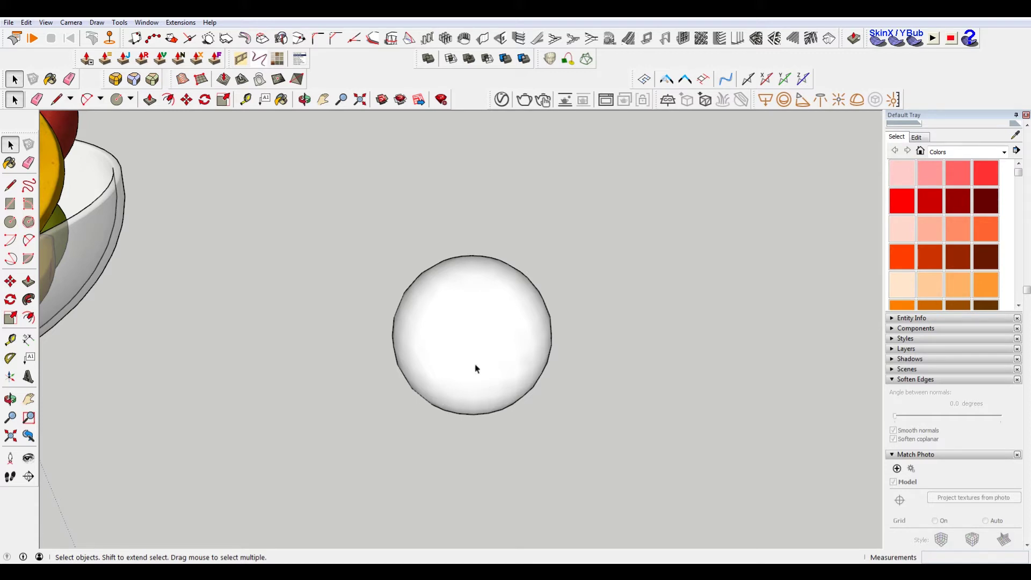
{"action": "left_click", "coordinate": [483, 319]}
{"action": "middle_click_drag", "start_coordinate": [582, 318], "coordinate": [609, 304]}
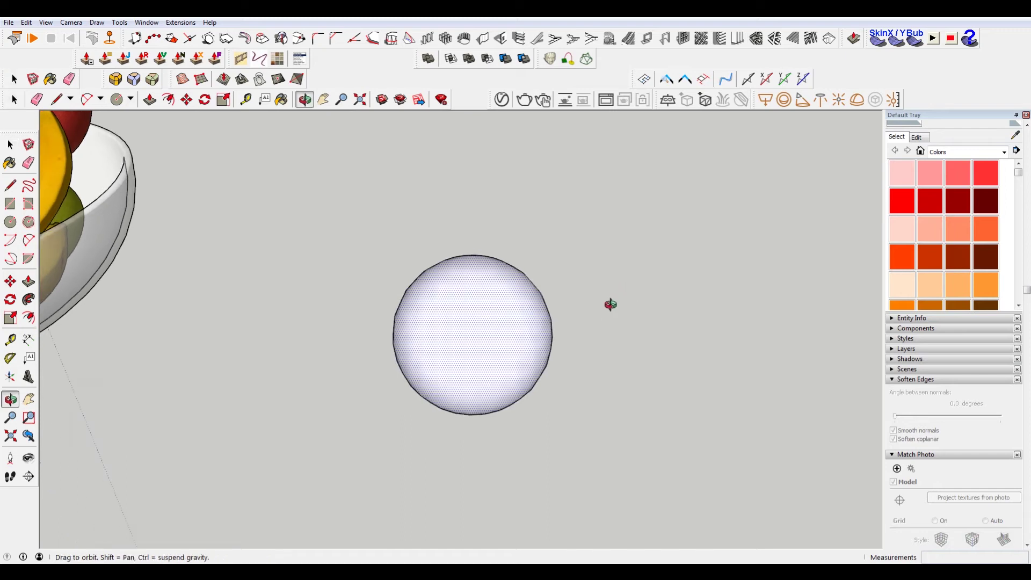
{"action": "double_click", "coordinate": [472, 325]}
{"action": "left_click", "coordinate": [471, 326]}
{"action": "double_click", "coordinate": [478, 334]}
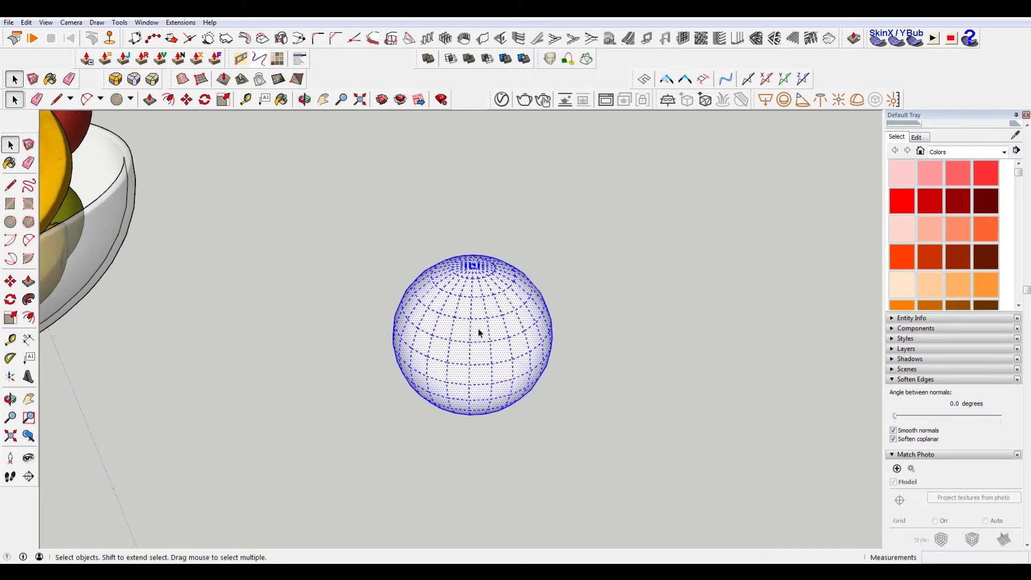
Copy the sphere with Move and Ctrl, placing the copy to its right.
{"action": "key", "text": "m"}
{"action": "key", "text": "ctrl"}
{"action": "left_click", "coordinate": [470, 416]}
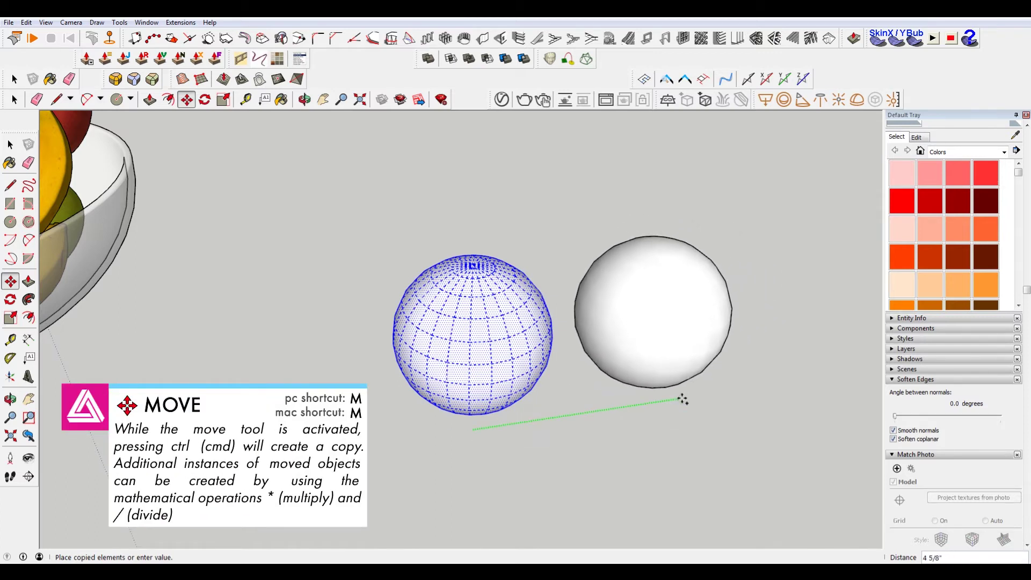
{"action": "left_click", "coordinate": [684, 397]}
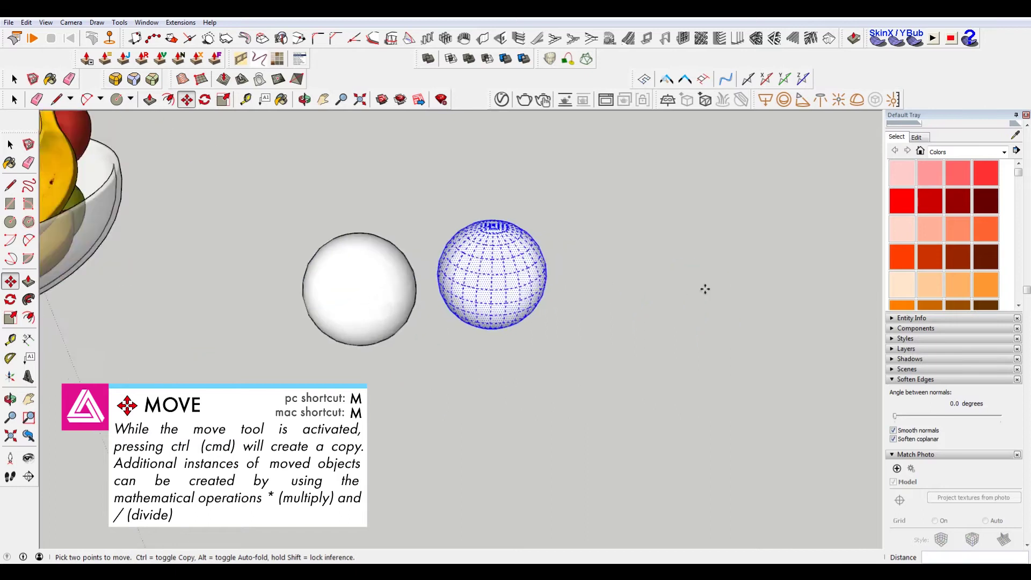
{"action": "key", "text": "space"}
{"action": "scroll", "coordinate": [425, 285], "scroll_direction": "up", "scroll_amount": 3}
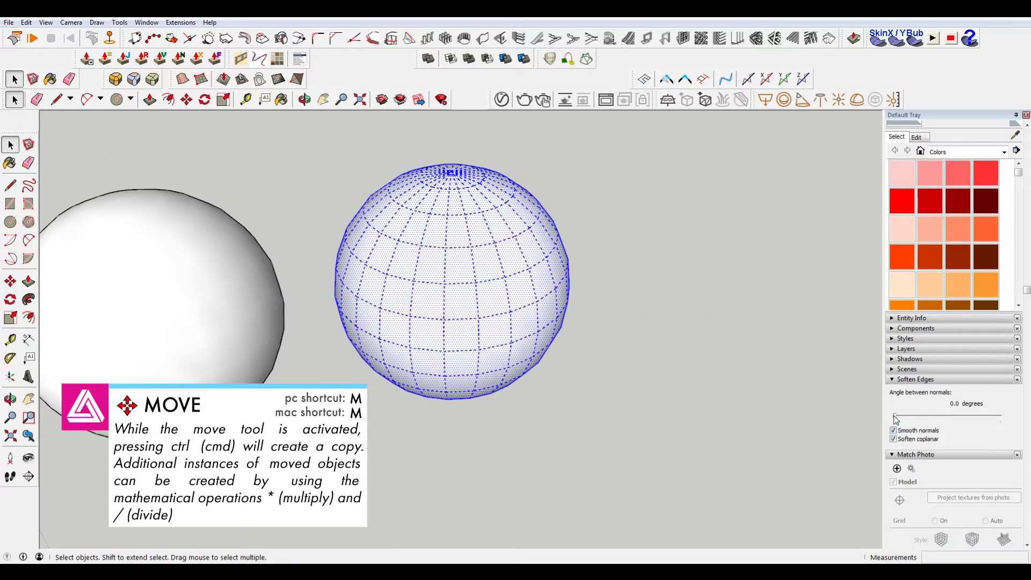
{"action": "left_click", "coordinate": [865, 418]}
{"action": "mouse_move", "coordinate": [730, 262]}
{"action": "middle_mouse_down"}
{"action": "mouse_move", "coordinate": [669, 233]}
{"action": "mouse_move", "coordinate": [668, 207]}
{"action": "middle_mouse_up"}
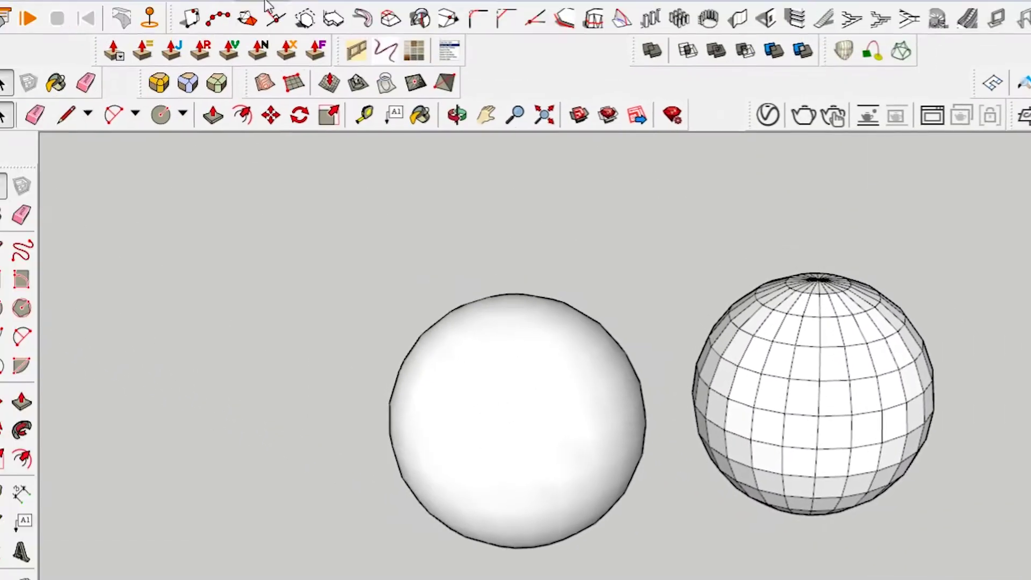
{"action": "left_click", "coordinate": [230, 7]}
{"action": "mouse_move", "coordinate": [134, 25]}
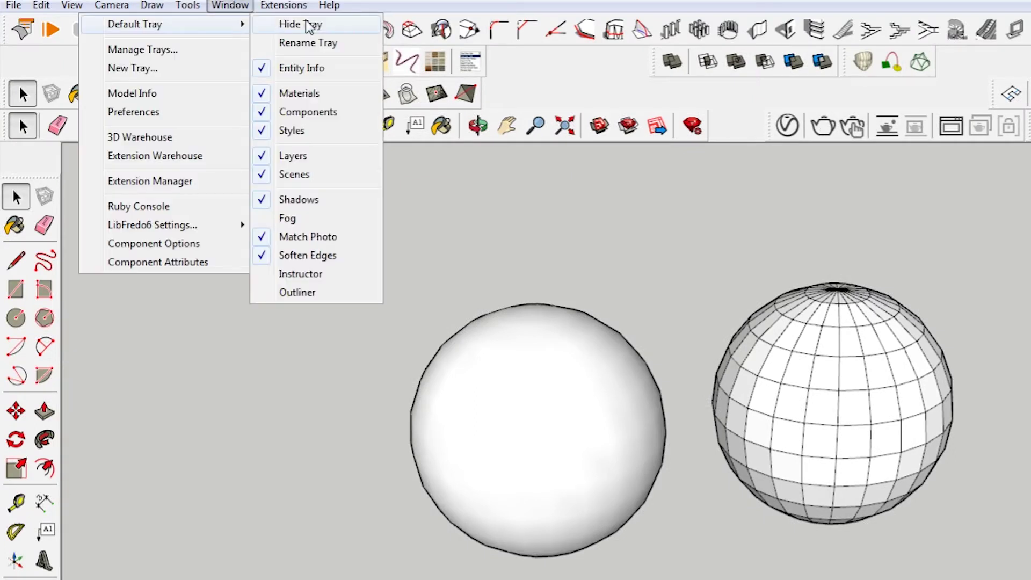
{"action": "left_click", "coordinate": [767, 215]}
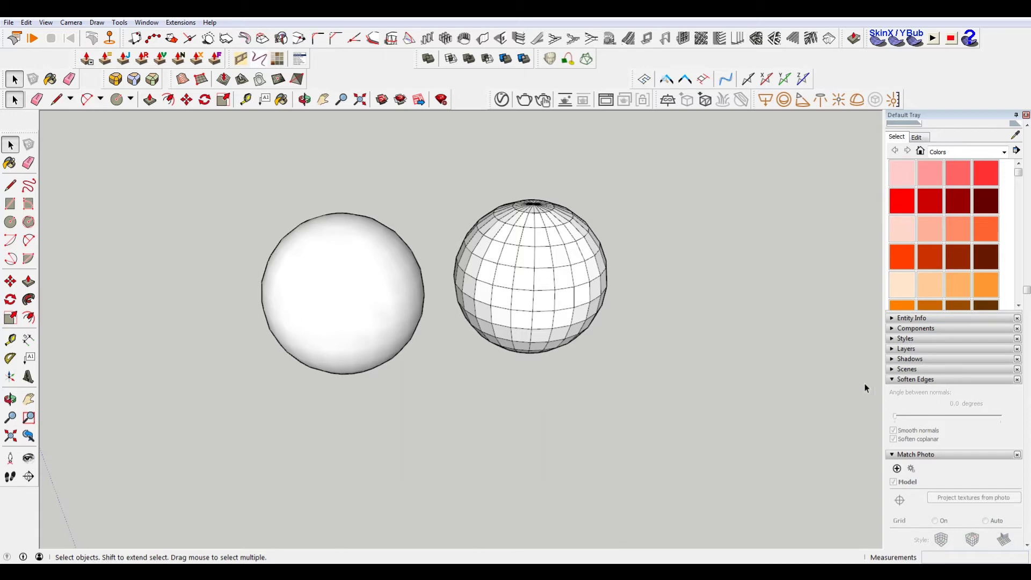
{"action": "triple_click", "coordinate": [570, 280]}
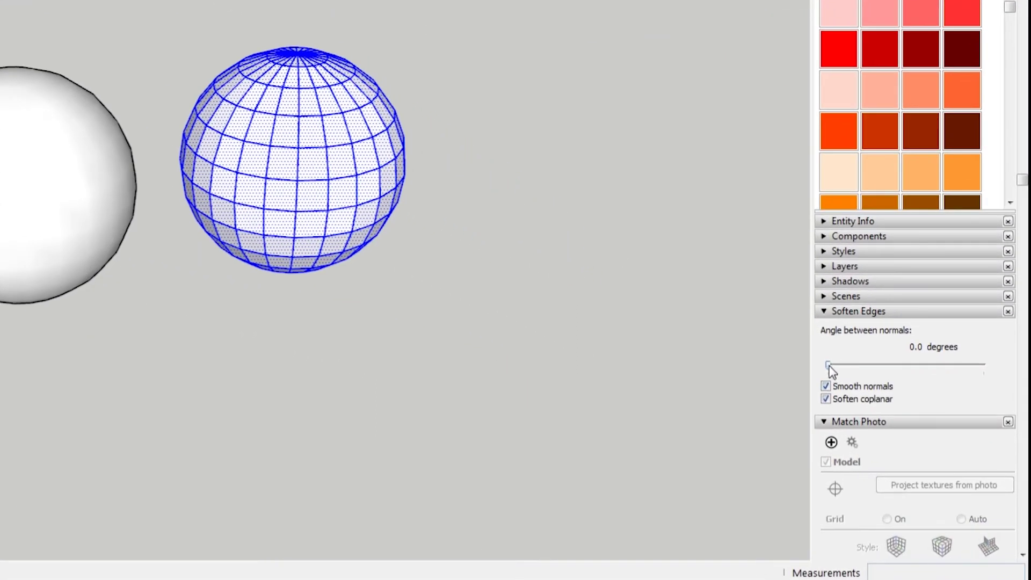
{"action": "left_click_drag", "start_coordinate": [830, 369], "coordinate": [842, 367]}
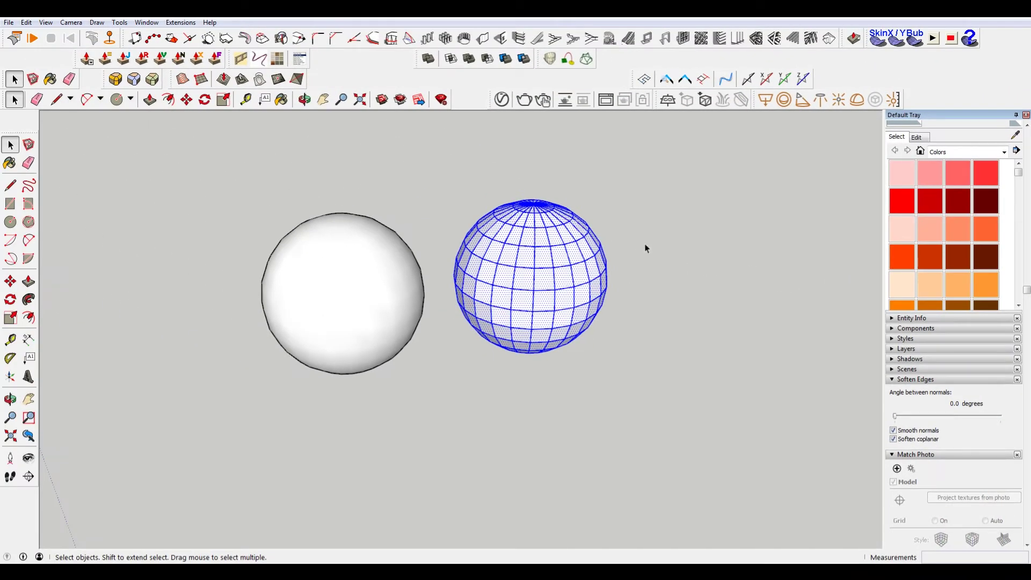
{"action": "middle_click_drag", "start_coordinate": [650, 240], "coordinate": [611, 318]}
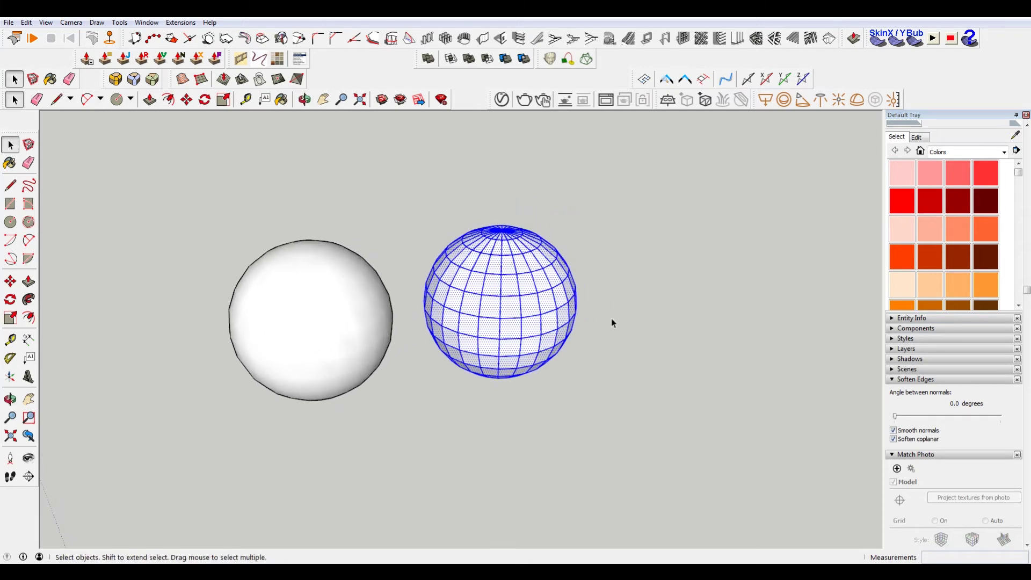
Copy the faceted sphere to its right and array it with *3.
{"action": "key", "text": "m"}
{"action": "key", "text": "ctrl"}
{"action": "left_click", "coordinate": [516, 429]}
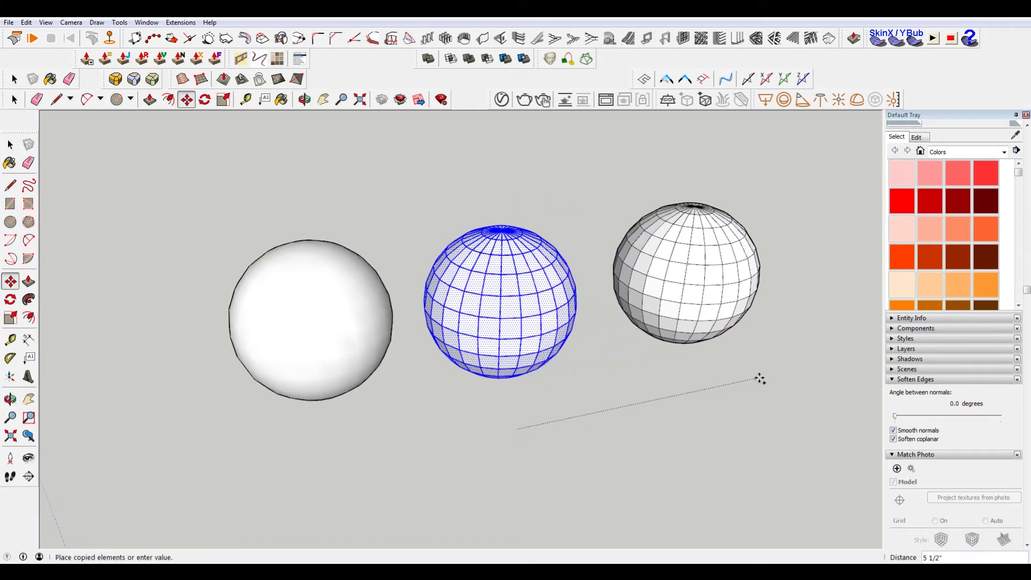
{"action": "left_click", "coordinate": [753, 399]}
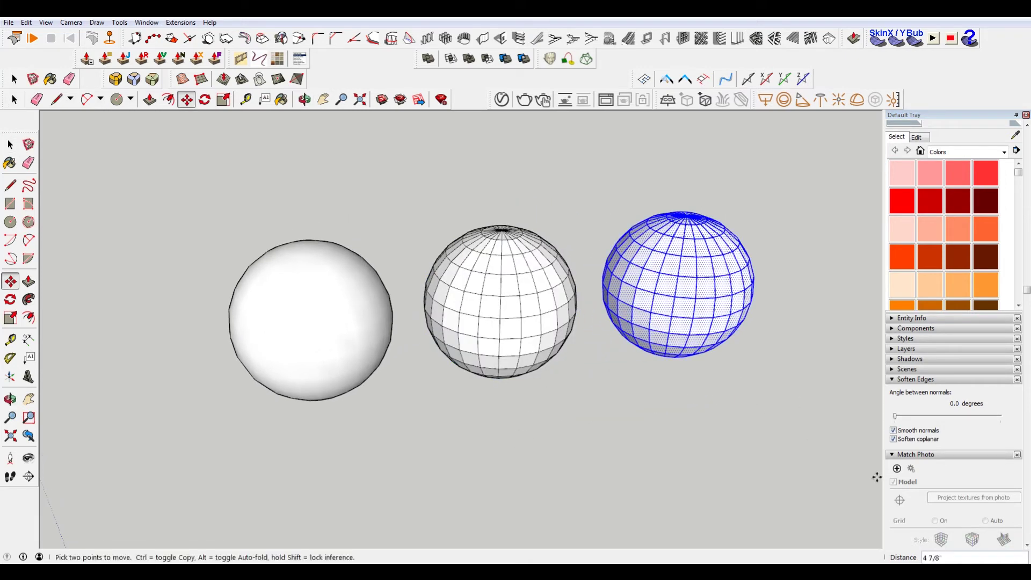
{"action": "type", "text": "*"}
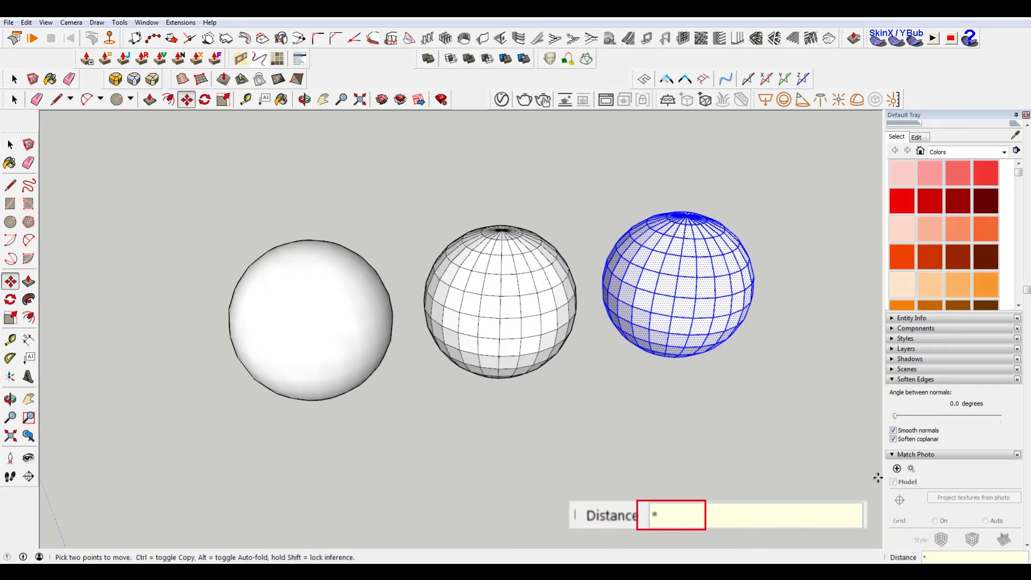
{"action": "key", "text": "Return"}
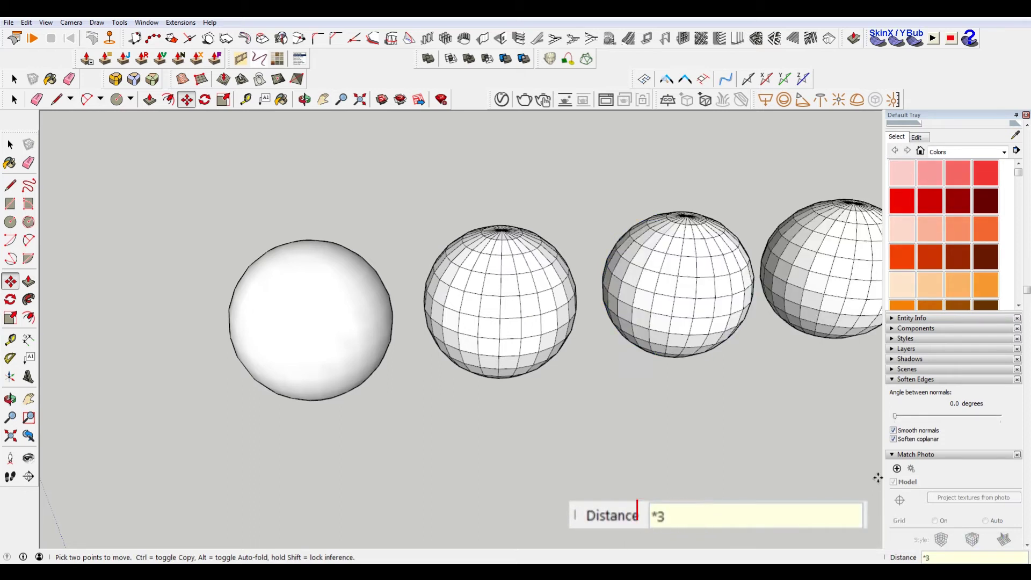
{"action": "mouse_move", "coordinate": [553, 271]}
{"action": "middle_mouse_down"}
{"action": "mouse_move", "coordinate": [518, 293]}
{"action": "mouse_move", "coordinate": [453, 303]}
{"action": "middle_mouse_up"}
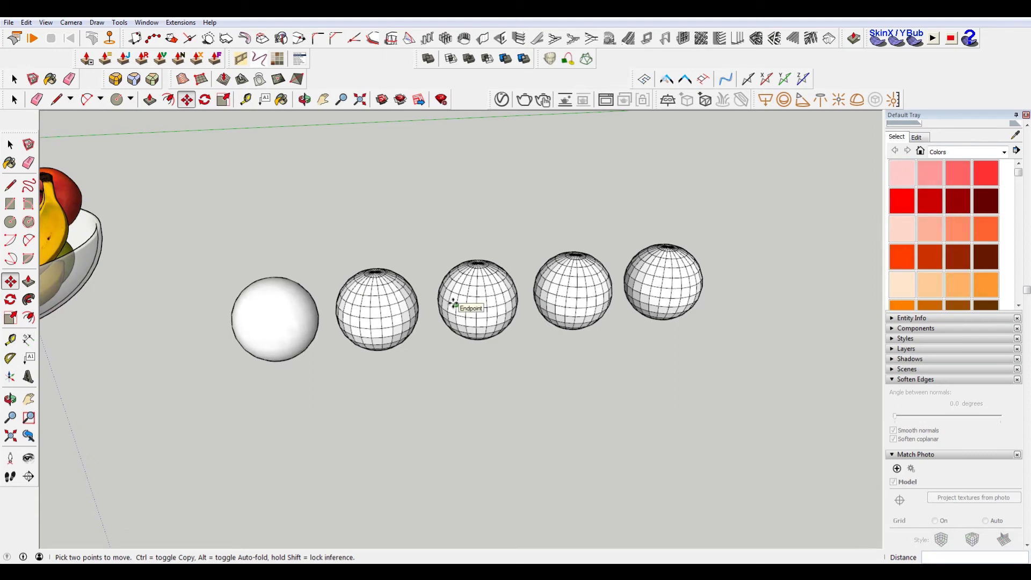
{"action": "key", "text": "space"}
{"action": "scroll", "coordinate": [483, 298], "scroll_direction": "up", "scroll_amount": 3}
{"action": "scroll", "coordinate": [535, 290], "scroll_direction": "up", "scroll_amount": 3}
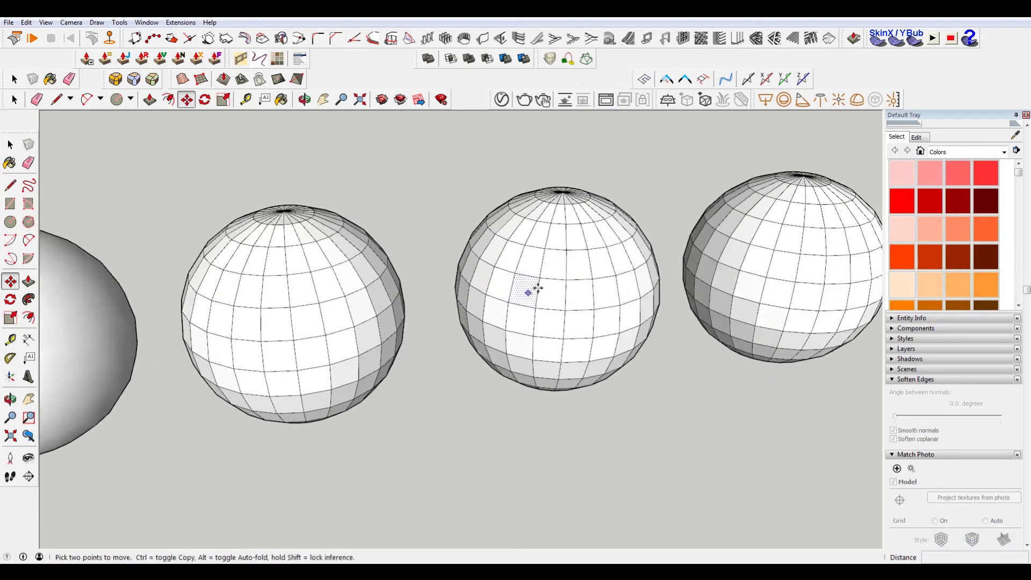
Soften the middle sphere, undo it, then untick its Smooth normals and Soften coplanar.
{"action": "triple_click", "coordinate": [578, 268]}
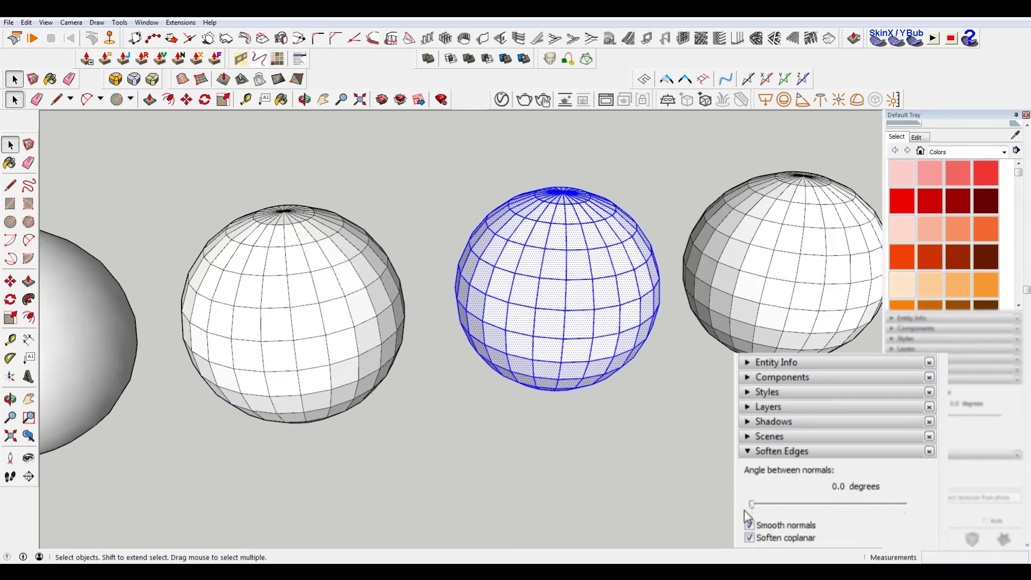
{"action": "left_click_drag", "start_coordinate": [751, 504], "coordinate": [926, 504]}
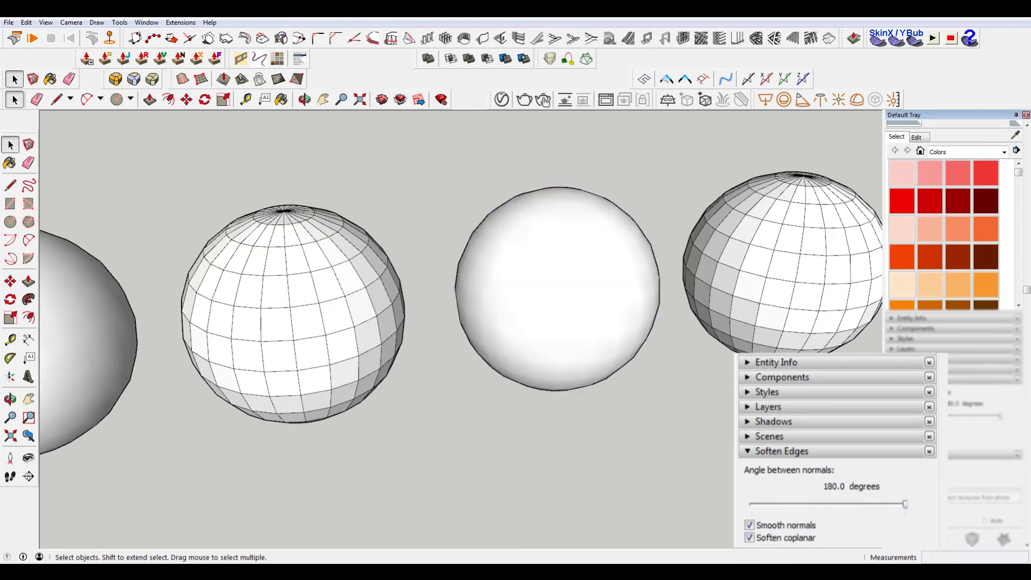
{"action": "scroll", "coordinate": [653, 334], "scroll_direction": "down", "scroll_amount": 3}
{"action": "mouse_move", "coordinate": [653, 334]}
{"action": "middle_mouse_down"}
{"action": "mouse_move", "coordinate": [390, 321]}
{"action": "mouse_move", "coordinate": [563, 315]}
{"action": "middle_mouse_up"}
{"action": "left_click", "coordinate": [550, 309]}
{"action": "key", "text": "ctrl+z"}
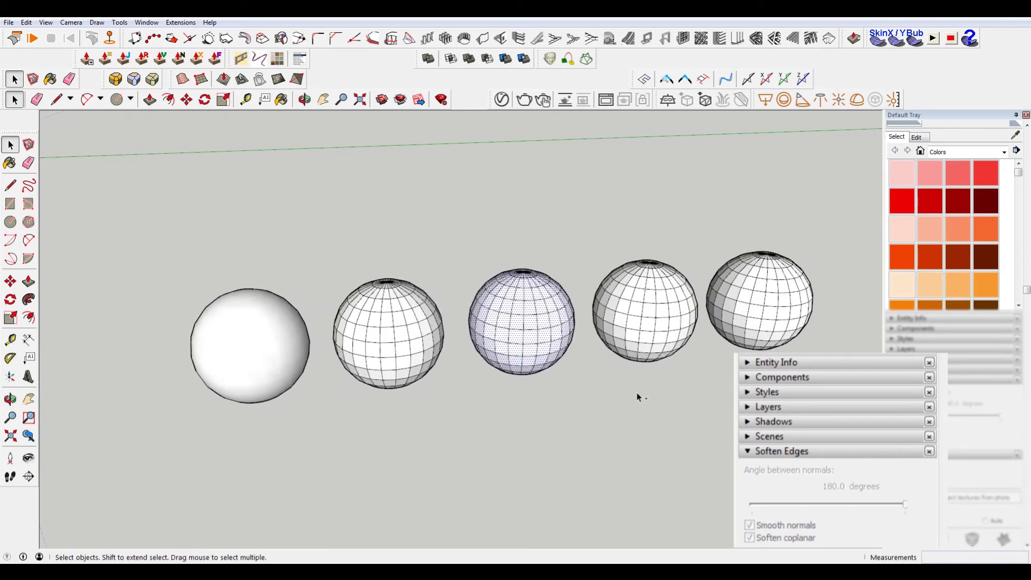
{"action": "triple_click", "coordinate": [528, 312]}
{"action": "left_click", "coordinate": [750, 525]}
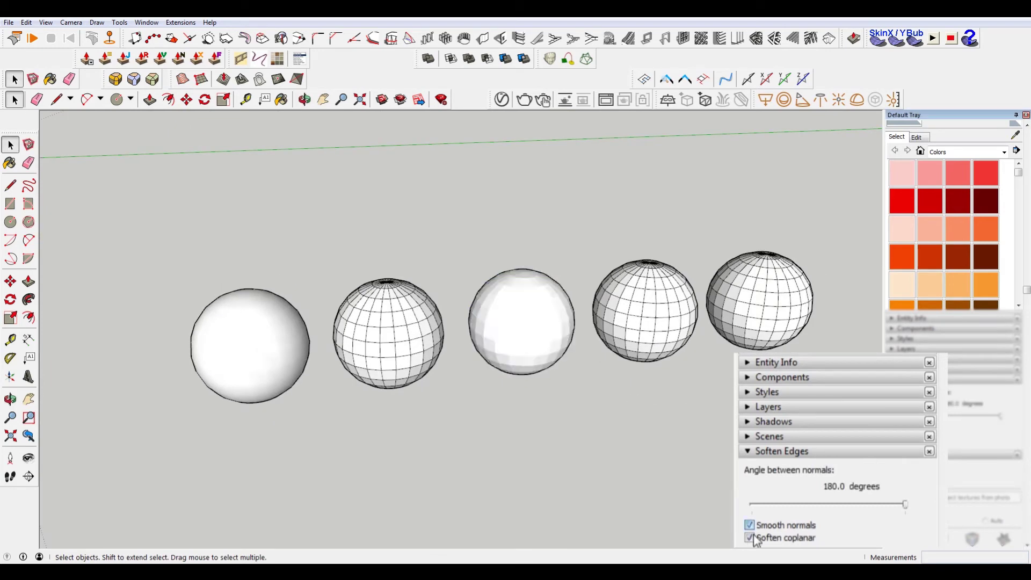
{"action": "left_click", "coordinate": [750, 538]}
Orbit around the row of spheres to compare their shading.
{"action": "mouse_move", "coordinate": [594, 379]}
{"action": "middle_mouse_down"}
{"action": "mouse_move", "coordinate": [480, 300]}
{"action": "mouse_move", "coordinate": [490, 234]}
{"action": "mouse_move", "coordinate": [533, 351]}
{"action": "middle_mouse_up"}
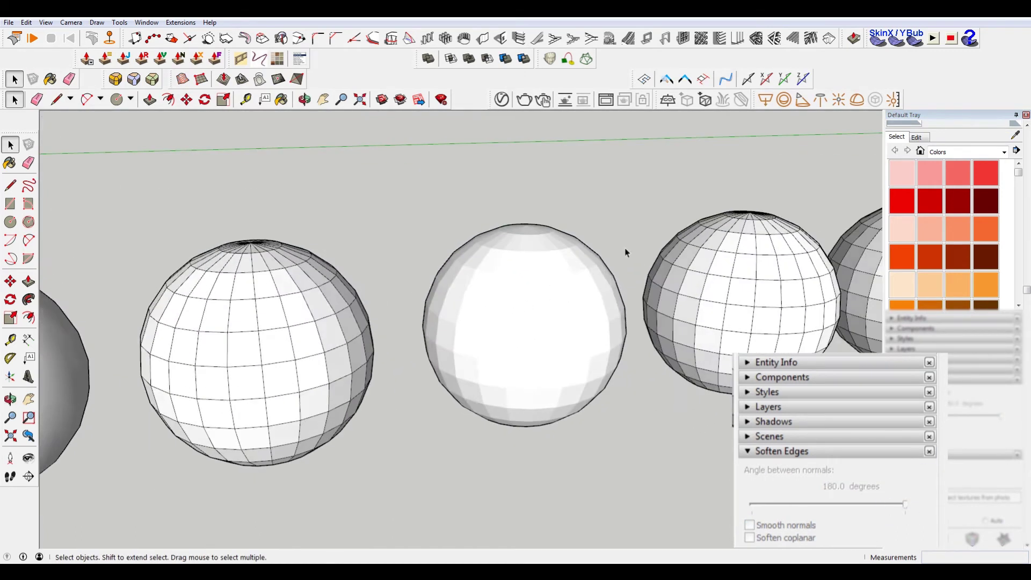
{"action": "mouse_move", "coordinate": [617, 252]}
{"action": "middle_mouse_down"}
{"action": "mouse_move", "coordinate": [350, 175]}
{"action": "mouse_move", "coordinate": [564, 260]}
{"action": "middle_mouse_up"}
{"action": "scroll", "coordinate": [563, 260], "scroll_direction": "down", "scroll_amount": 2}
{"action": "mouse_move", "coordinate": [639, 272]}
{"action": "middle_mouse_down"}
{"action": "mouse_move", "coordinate": [395, 255]}
{"action": "mouse_move", "coordinate": [600, 281]}
{"action": "middle_mouse_up"}
{"action": "middle_click_drag", "start_coordinate": [529, 271], "coordinate": [572, 319]}
{"action": "mouse_move", "coordinate": [593, 360]}
{"action": "middle_mouse_down"}
{"action": "mouse_move", "coordinate": [713, 295]}
{"action": "mouse_move", "coordinate": [664, 297]}
{"action": "middle_mouse_up"}
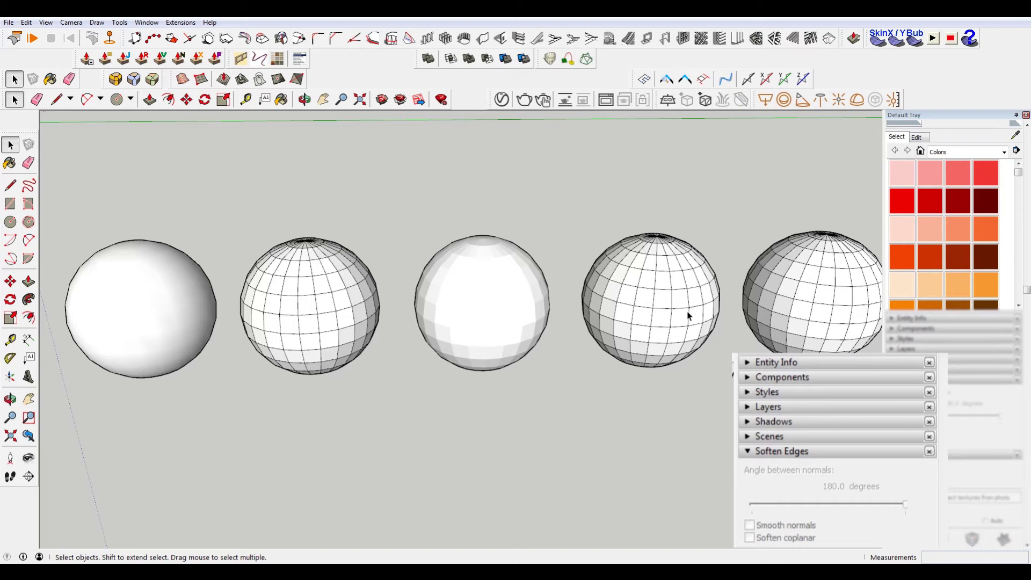
{"action": "middle_click_drag", "start_coordinate": [692, 348], "coordinate": [636, 363]}
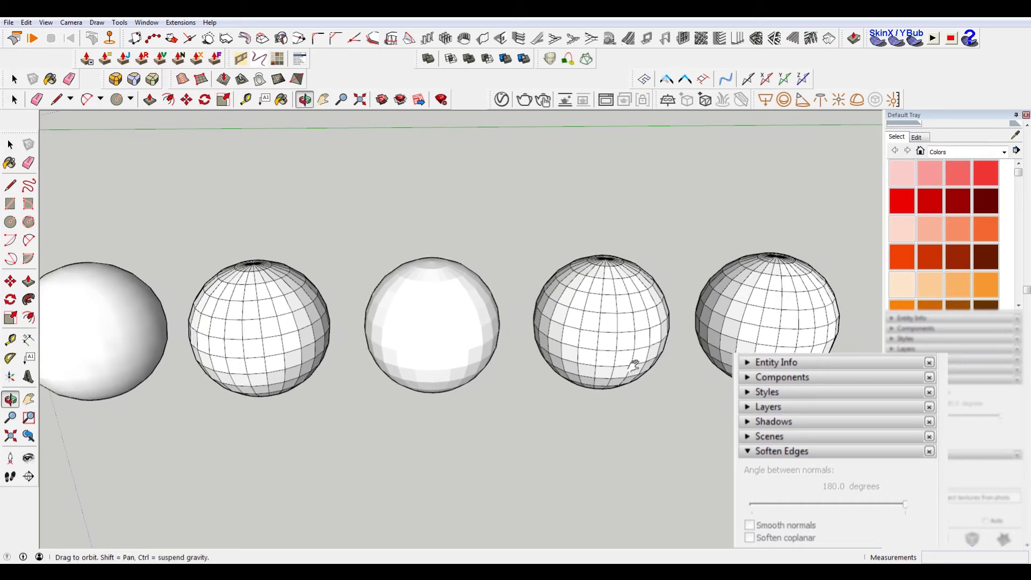
Tick Smooth normals on the fourth sphere so it shades smoothly.
{"action": "triple_click", "coordinate": [635, 332]}
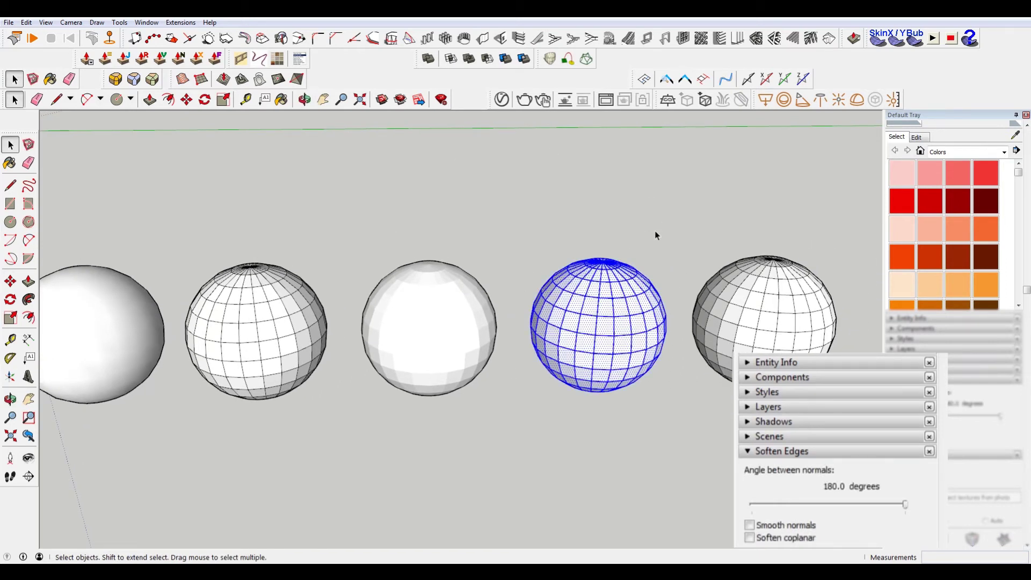
{"action": "key", "text": "ctrl+t"}
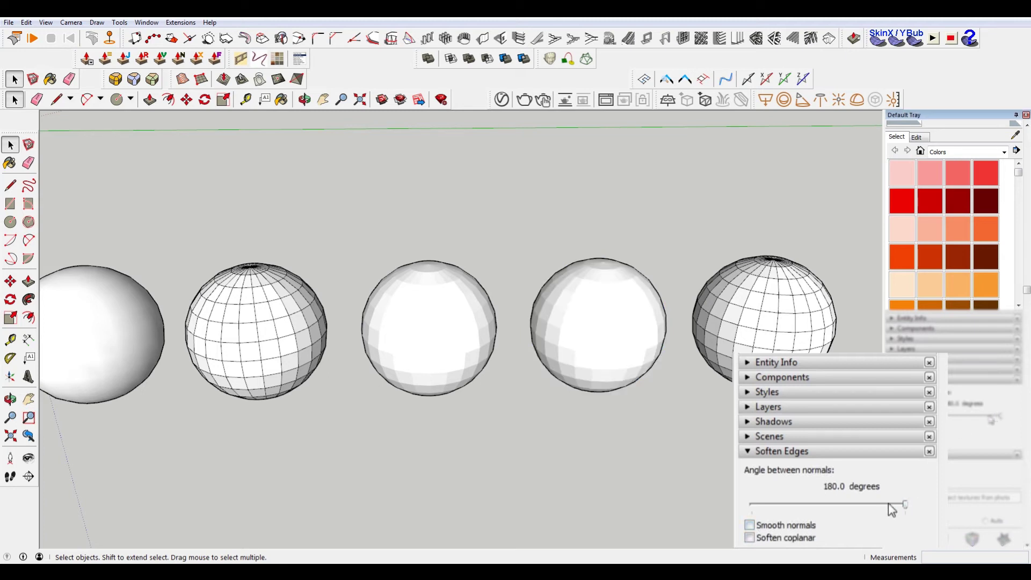
{"action": "left_click", "coordinate": [788, 532]}
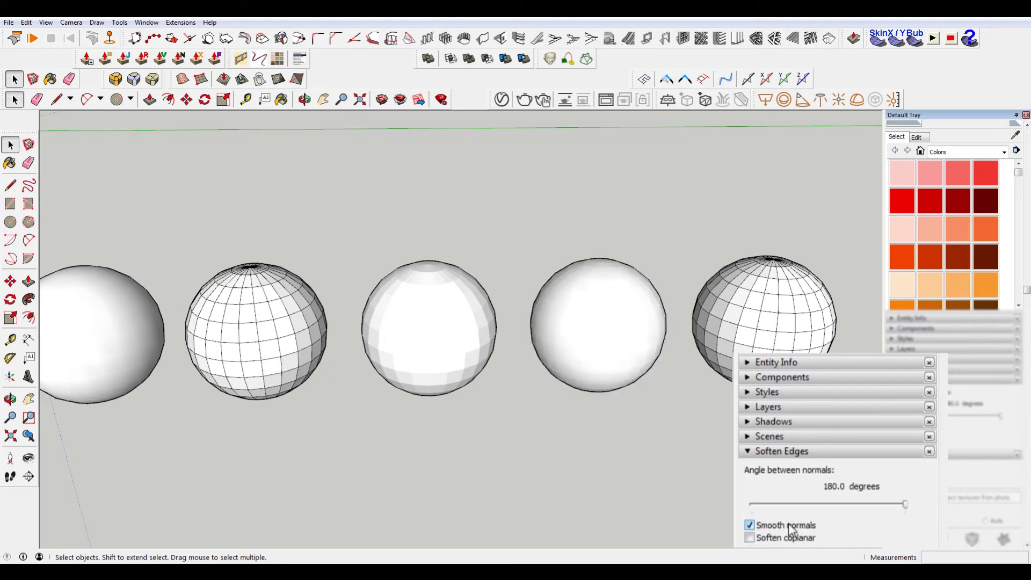
{"action": "middle_click_drag", "start_coordinate": [661, 428], "coordinate": [632, 347]}
{"action": "mouse_move", "coordinate": [631, 347]}
{"action": "left_mouse_down"}
{"action": "mouse_move", "coordinate": [430, 260]}
{"action": "mouse_move", "coordinate": [642, 282]}
{"action": "mouse_move", "coordinate": [666, 349]}
{"action": "left_mouse_up"}
{"action": "key", "text": "space"}
{"action": "middle_click_drag", "start_coordinate": [736, 383], "coordinate": [648, 374], "text": "shift"}
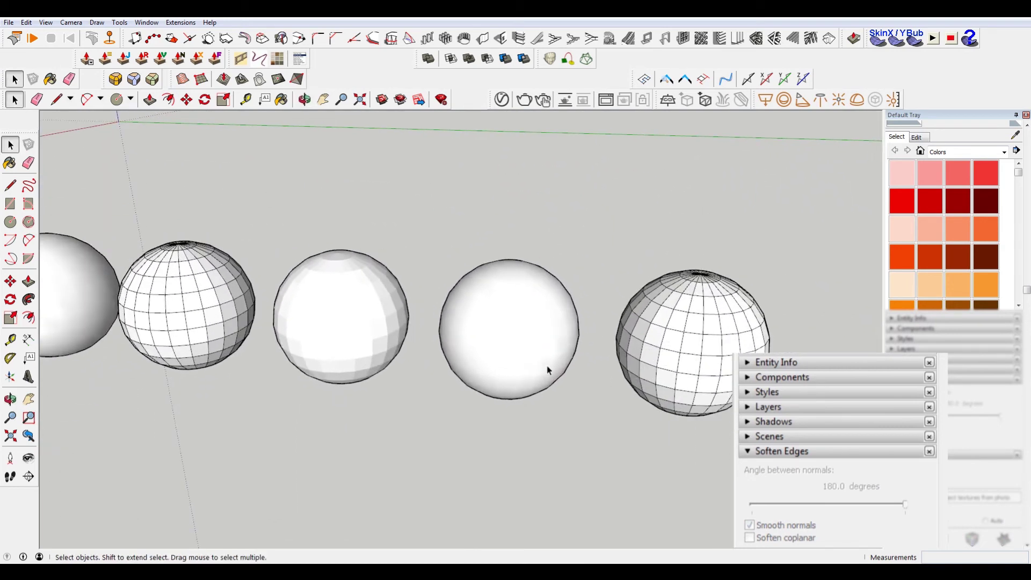
{"action": "scroll", "coordinate": [544, 370], "scroll_direction": "down", "scroll_amount": 3}
{"action": "middle_click_drag", "start_coordinate": [540, 372], "coordinate": [613, 408]}
{"action": "scroll", "coordinate": [613, 408], "scroll_direction": "up", "scroll_amount": 2}
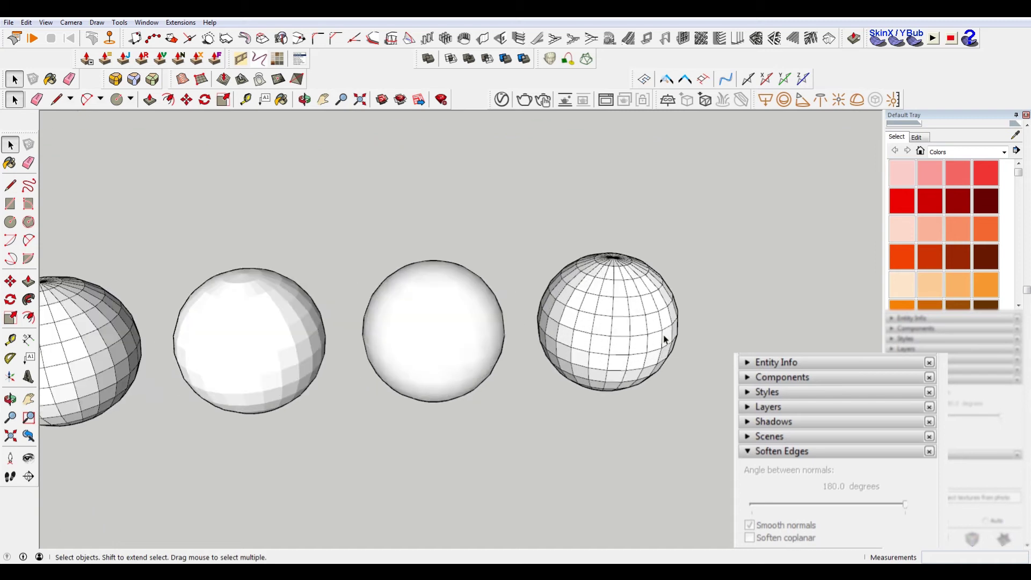
{"action": "scroll", "coordinate": [692, 350], "scroll_direction": "down", "scroll_amount": 2}
{"action": "scroll", "coordinate": [543, 341], "scroll_direction": "up", "scroll_amount": 3}
{"action": "middle_click_drag", "start_coordinate": [544, 341], "coordinate": [538, 320]}
{"action": "scroll", "coordinate": [538, 320], "scroll_direction": "up", "scroll_amount": 1}
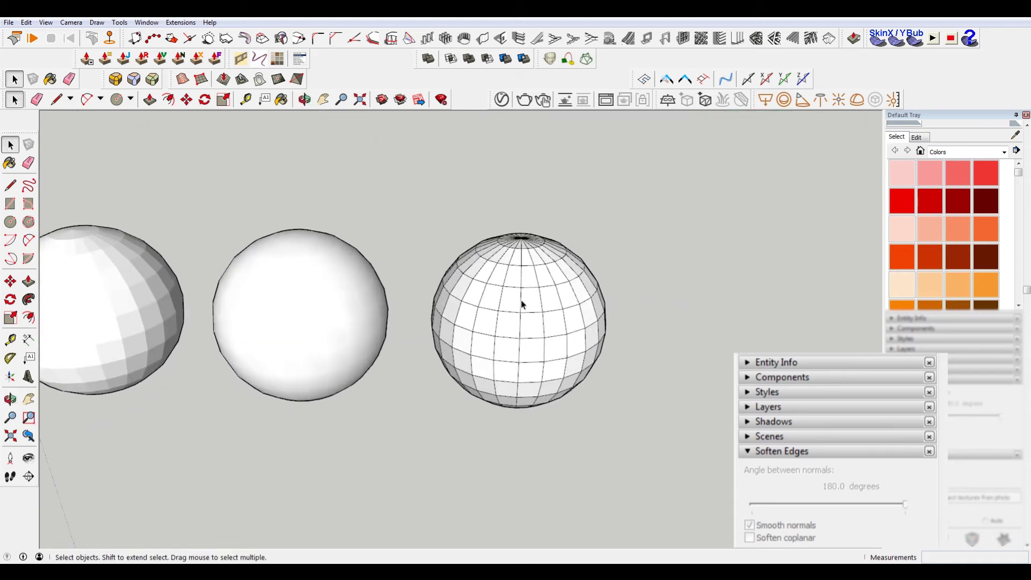
{"action": "left_click", "coordinate": [531, 294]}
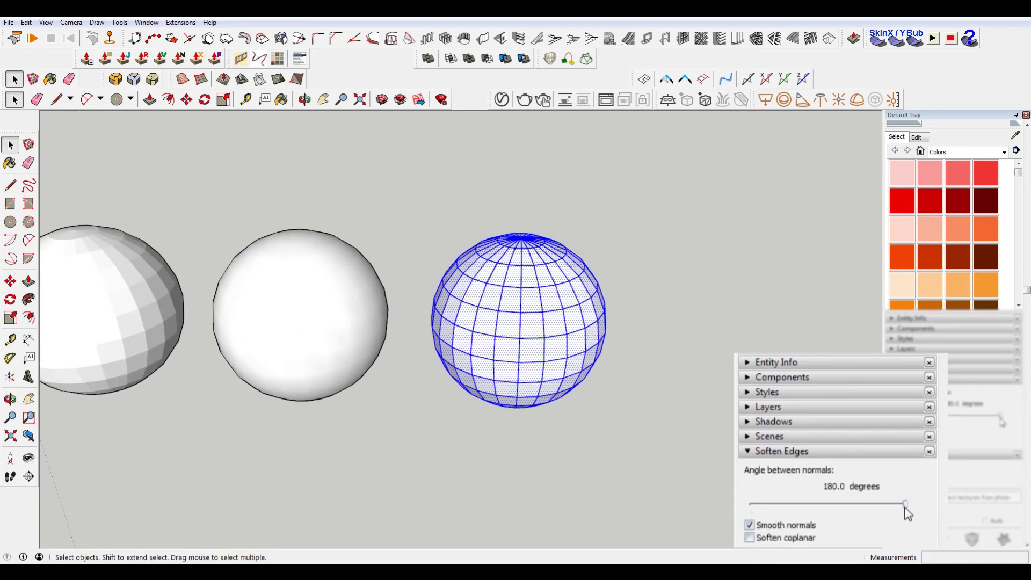
{"action": "left_click_drag", "start_coordinate": [904, 505], "coordinate": [938, 508]}
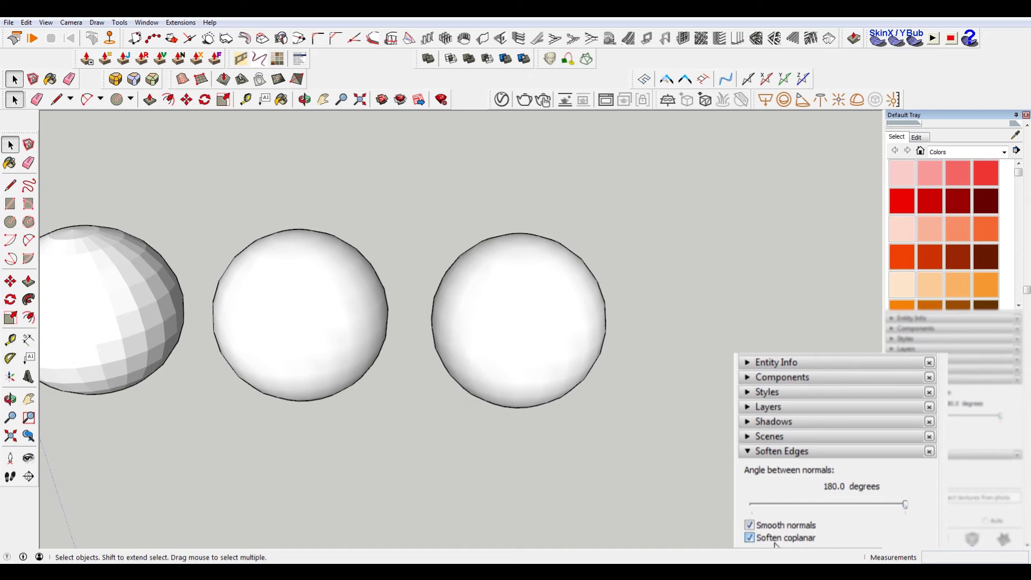
{"action": "left_click", "coordinate": [750, 537]}
{"action": "left_click_drag", "start_coordinate": [906, 504], "coordinate": [733, 511]}
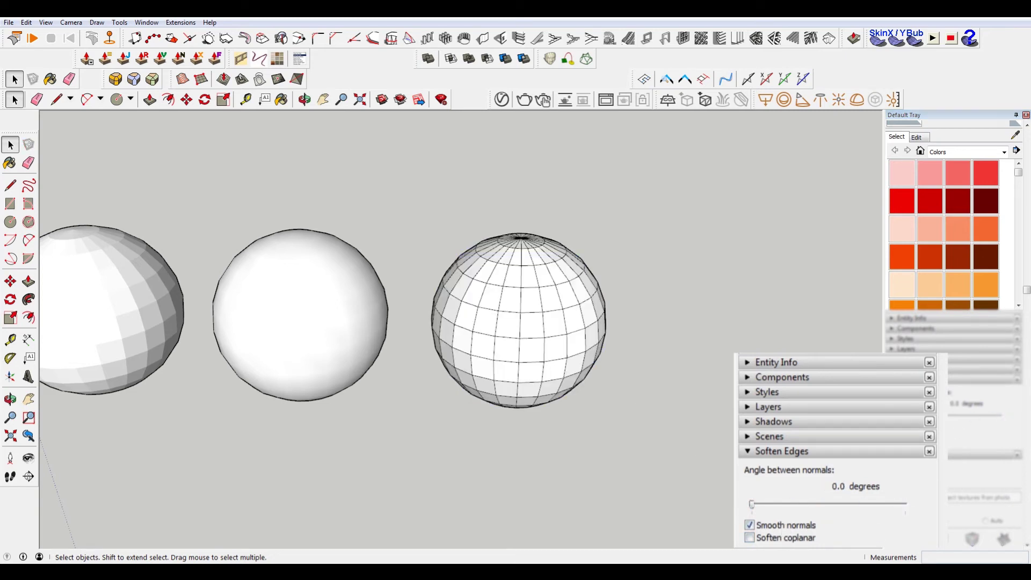
{"action": "left_click", "coordinate": [627, 403]}
{"action": "scroll", "coordinate": [627, 404], "scroll_direction": "up", "scroll_amount": 2}
{"action": "scroll", "coordinate": [449, 283], "scroll_direction": "up", "scroll_amount": 3}
Draw vertical, horizontal and diagonal stray lines across one face of the right sphere.
{"action": "key", "text": "l"}
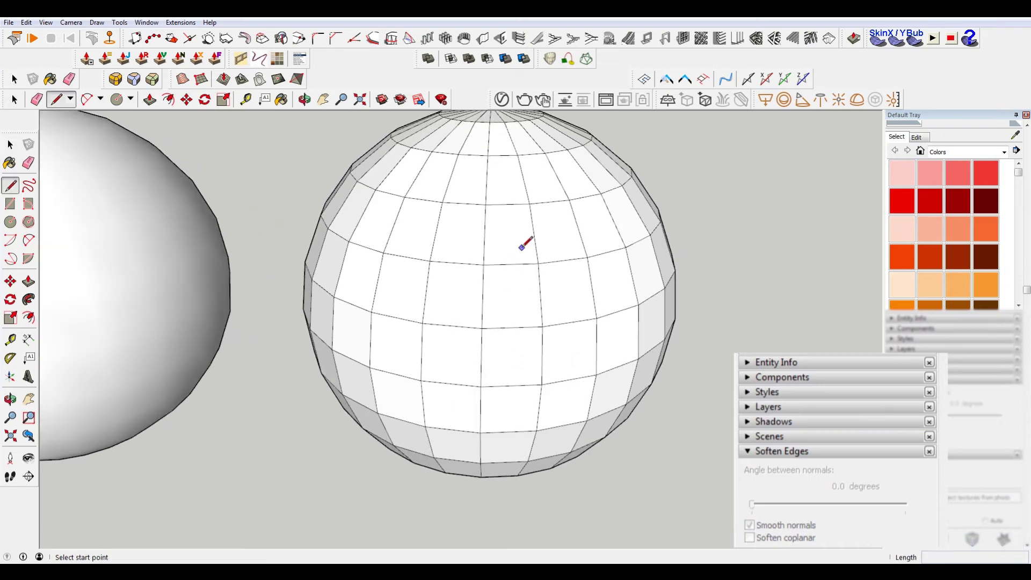
{"action": "scroll", "coordinate": [503, 305], "scroll_direction": "up", "scroll_amount": 2}
{"action": "left_click", "coordinate": [477, 320]}
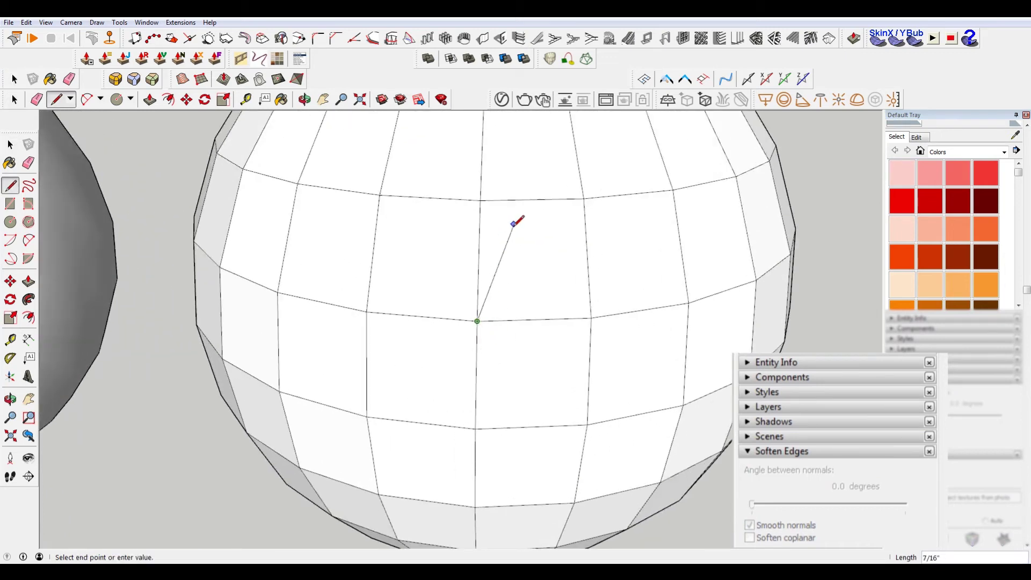
{"action": "left_click", "coordinate": [521, 199]}
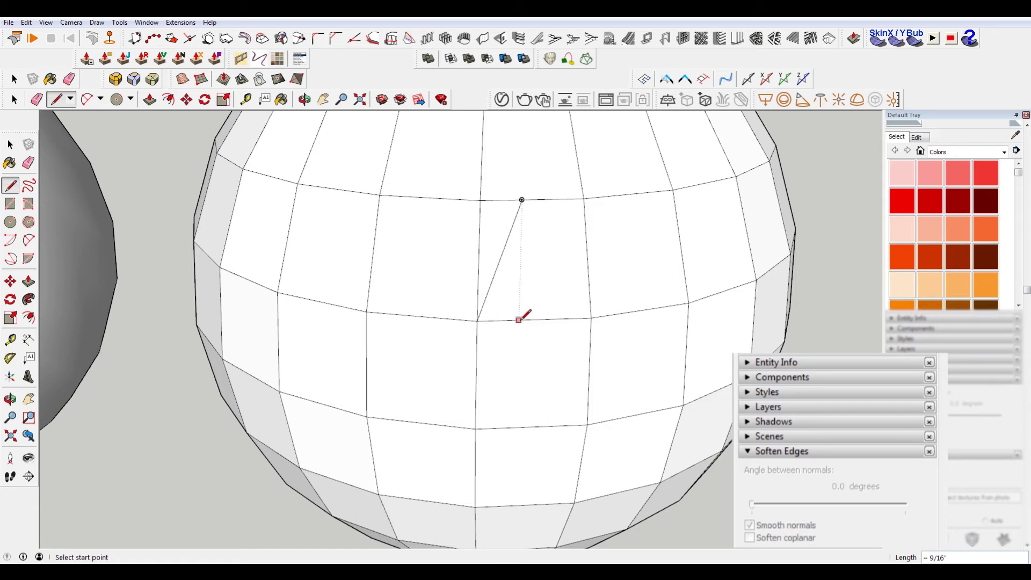
{"action": "left_click", "coordinate": [519, 320]}
{"action": "left_click", "coordinate": [521, 199]}
{"action": "left_click", "coordinate": [520, 246]}
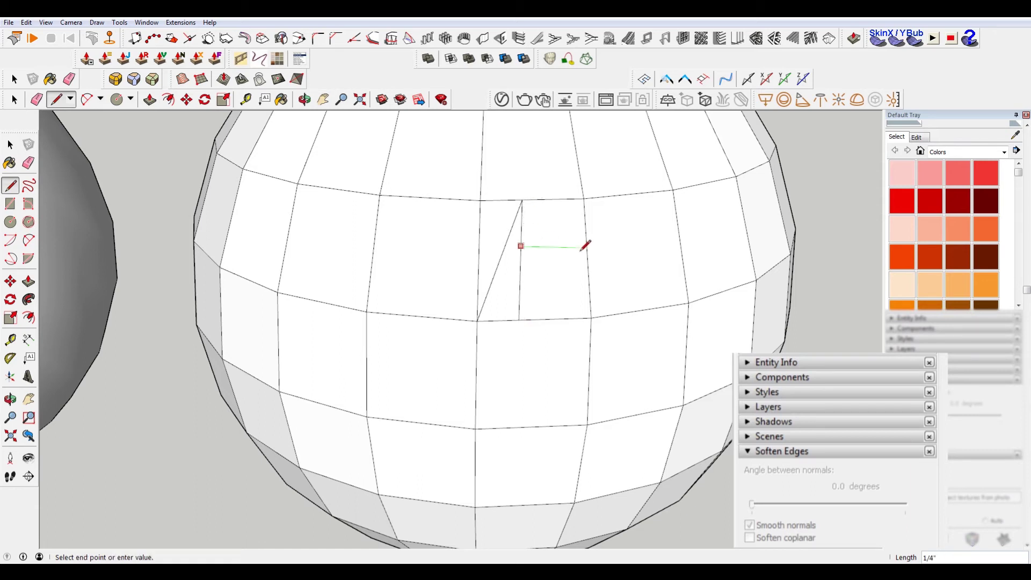
{"action": "left_click", "coordinate": [586, 251]}
{"action": "left_click", "coordinate": [586, 250]}
{"action": "key", "text": "Escape"}
{"action": "left_click", "coordinate": [586, 250]}
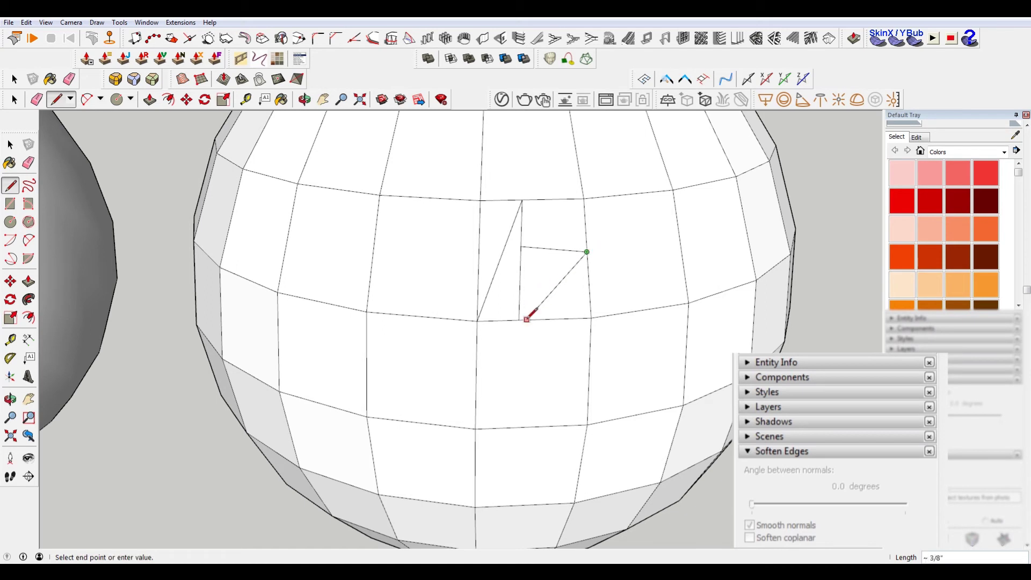
{"action": "left_click", "coordinate": [519, 320]}
Draw two more stray edges on the face, from its right side and top vertex.
{"action": "left_click", "coordinate": [564, 318]}
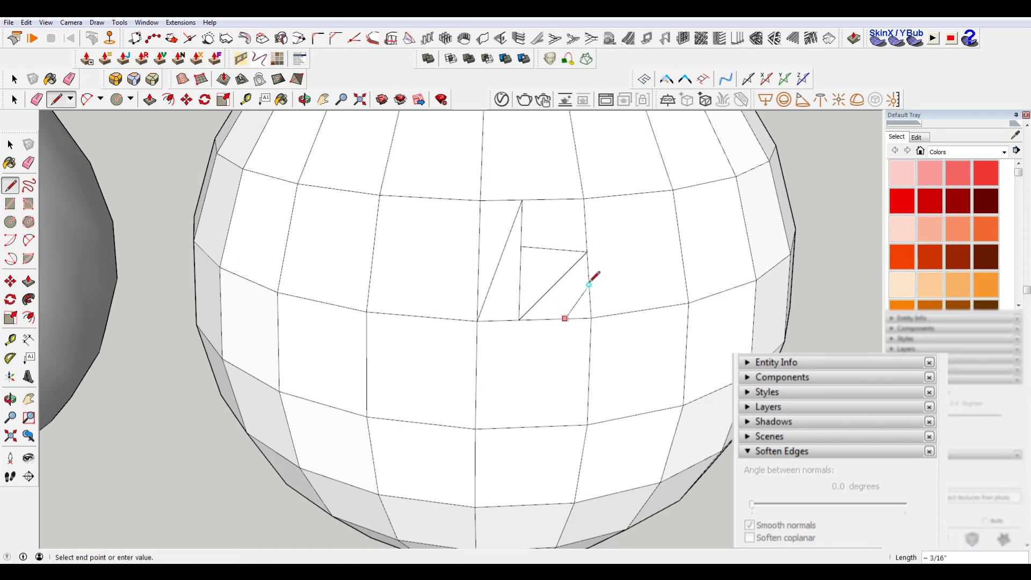
{"action": "left_click", "coordinate": [587, 292]}
{"action": "middle_click_drag", "start_coordinate": [588, 291], "coordinate": [583, 362]}
{"action": "left_click", "coordinate": [494, 296]}
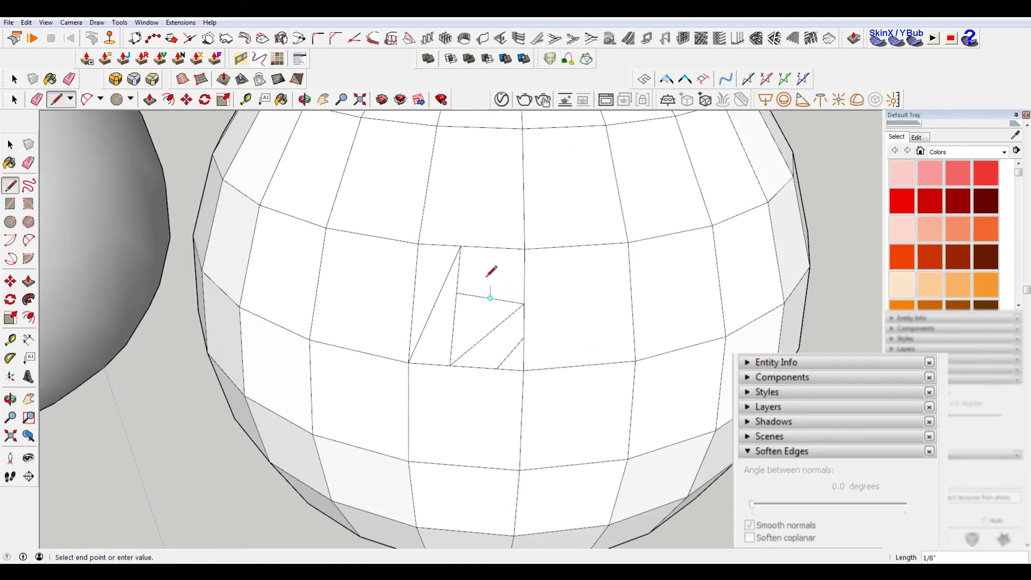
{"action": "left_click", "coordinate": [459, 247]}
{"action": "mouse_move", "coordinate": [502, 322]}
{"action": "middle_mouse_down"}
{"action": "mouse_move", "coordinate": [505, 307]}
{"action": "mouse_move", "coordinate": [771, 293]}
{"action": "mouse_move", "coordinate": [556, 304]}
{"action": "middle_mouse_up"}
Window-select the triangulated patch, then bring the sphere row back into view.
{"action": "key", "text": "space"}
{"action": "scroll", "coordinate": [542, 291], "scroll_direction": "up", "scroll_amount": 3}
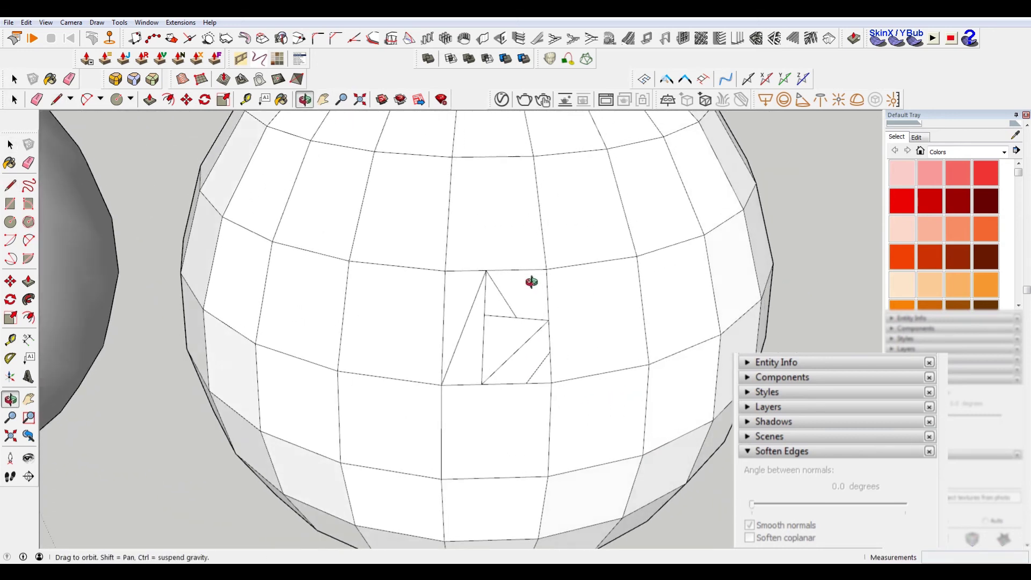
{"action": "left_click_drag", "start_coordinate": [423, 258], "coordinate": [559, 403]}
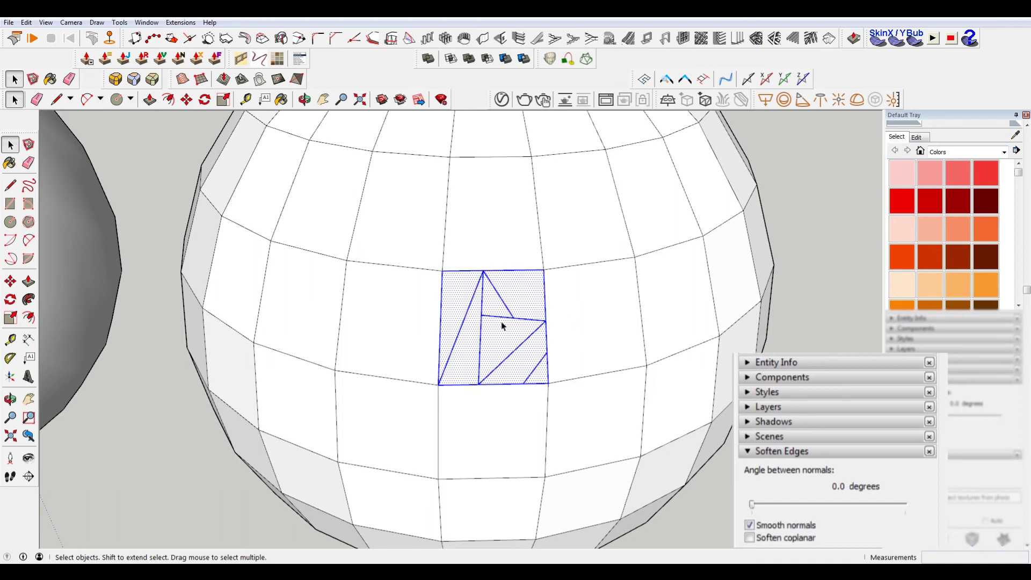
{"action": "mouse_move", "coordinate": [580, 274]}
{"action": "middle_mouse_down"}
{"action": "mouse_move", "coordinate": [248, 254]}
{"action": "mouse_move", "coordinate": [219, 230]}
{"action": "middle_mouse_up"}
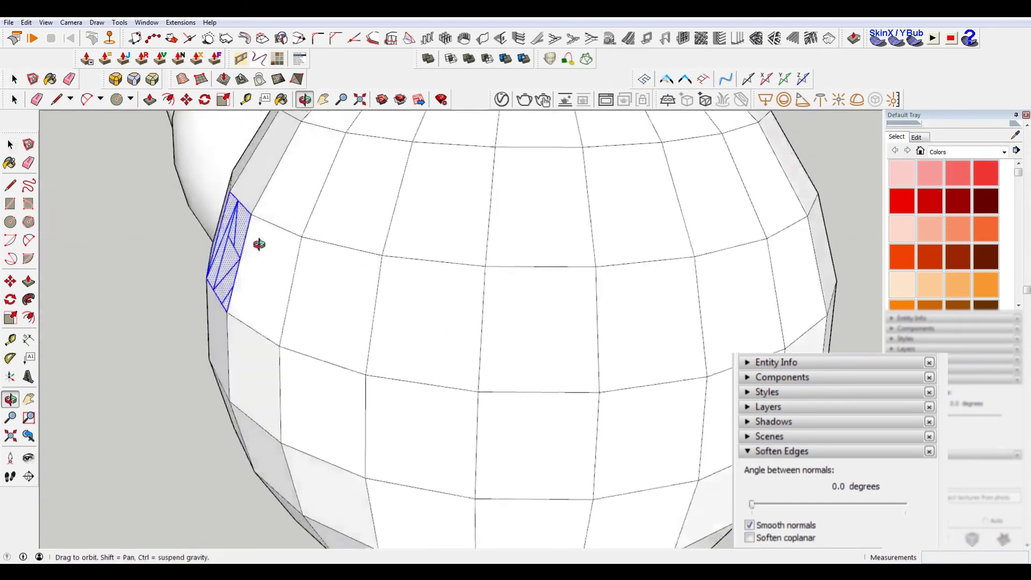
{"action": "key", "text": "space"}
{"action": "scroll", "coordinate": [437, 248], "scroll_direction": "down", "scroll_amount": 5}
{"action": "scroll", "coordinate": [488, 246], "scroll_direction": "down", "scroll_amount": 3}
{"action": "mouse_move", "coordinate": [489, 247]}
{"action": "middle_mouse_down"}
{"action": "mouse_move", "coordinate": [467, 274]}
{"action": "mouse_move", "coordinate": [617, 409]}
{"action": "middle_mouse_up"}
{"action": "scroll", "coordinate": [564, 414], "scroll_direction": "up", "scroll_amount": 1}
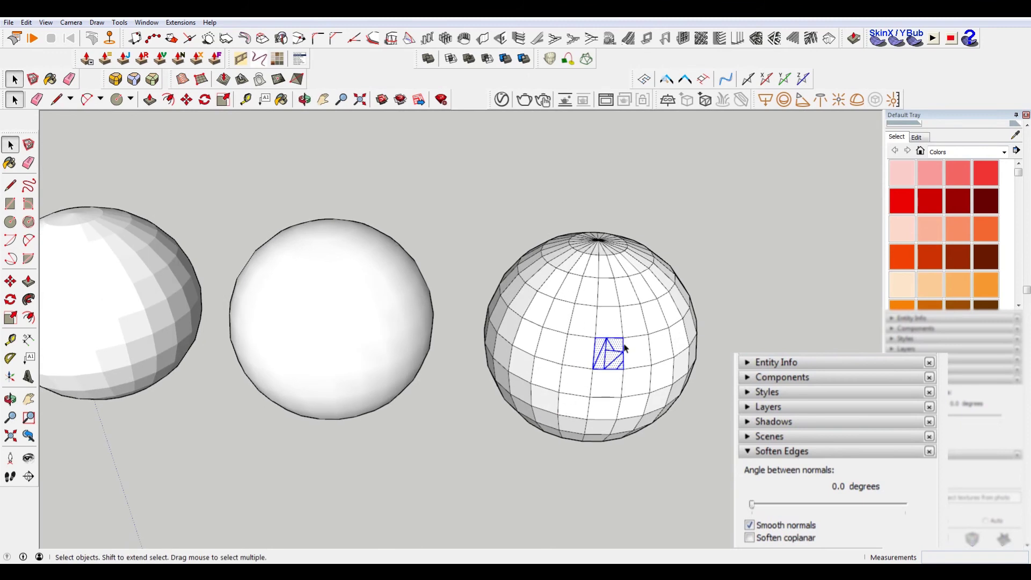
Set the right sphere's Soften Edges angle to 180° and tick Soften coplanar.
{"action": "triple_click", "coordinate": [642, 322]}
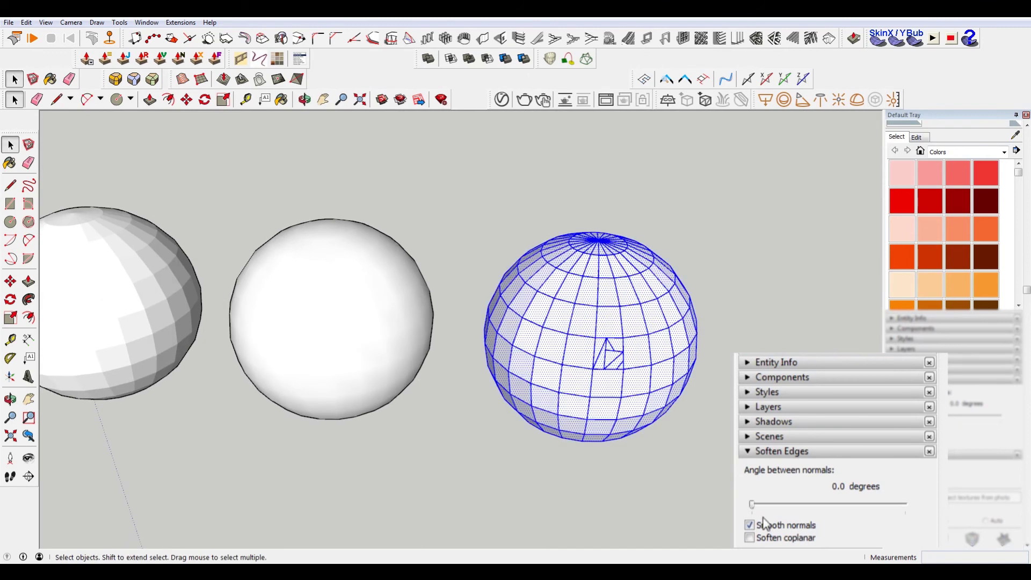
{"action": "left_click_drag", "start_coordinate": [753, 507], "coordinate": [905, 504]}
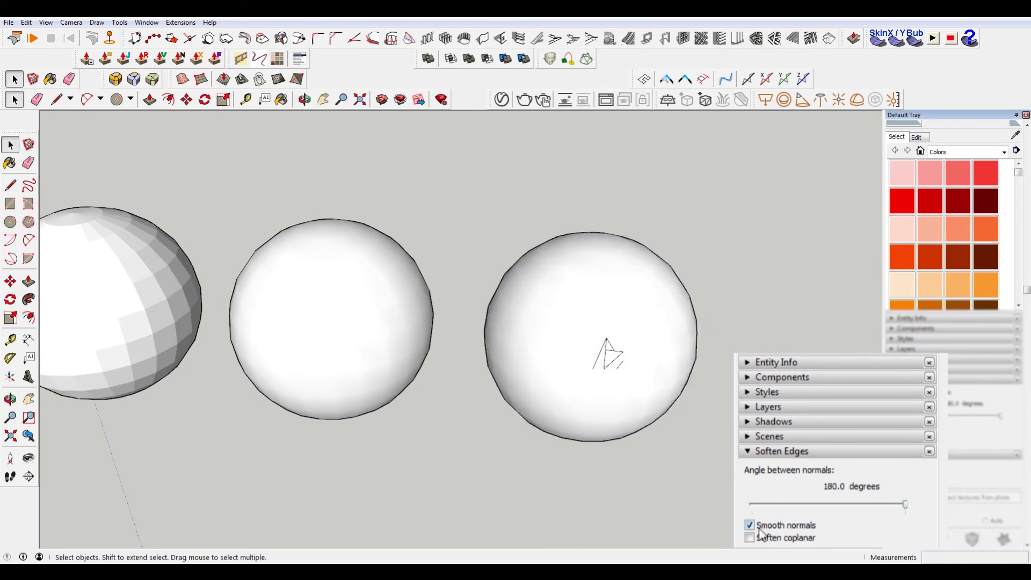
{"action": "triple_click", "coordinate": [584, 330]}
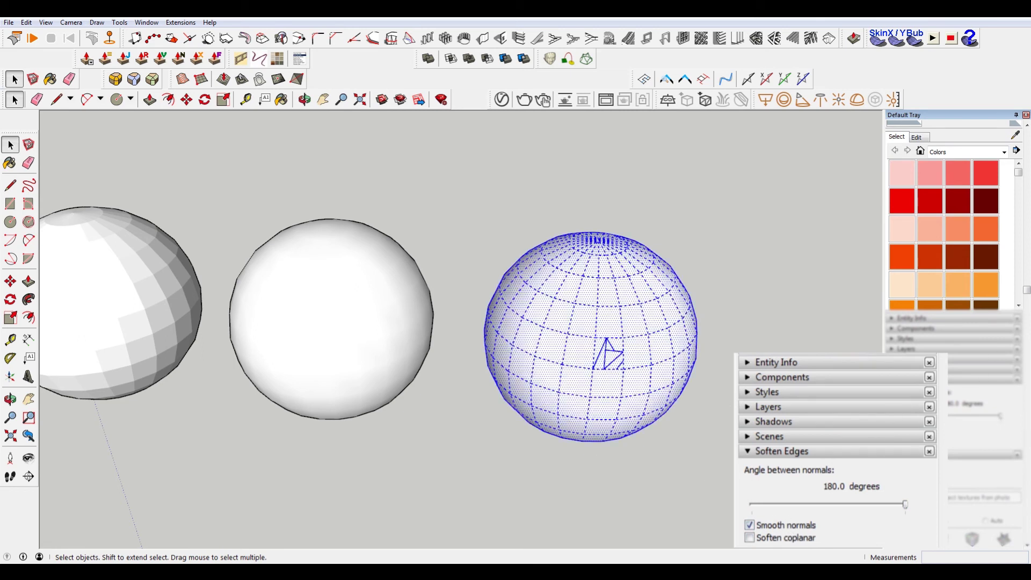
{"action": "mouse_move", "coordinate": [718, 437]}
{"action": "middle_mouse_down"}
{"action": "mouse_move", "coordinate": [527, 304]}
{"action": "mouse_move", "coordinate": [516, 434]}
{"action": "middle_mouse_up"}
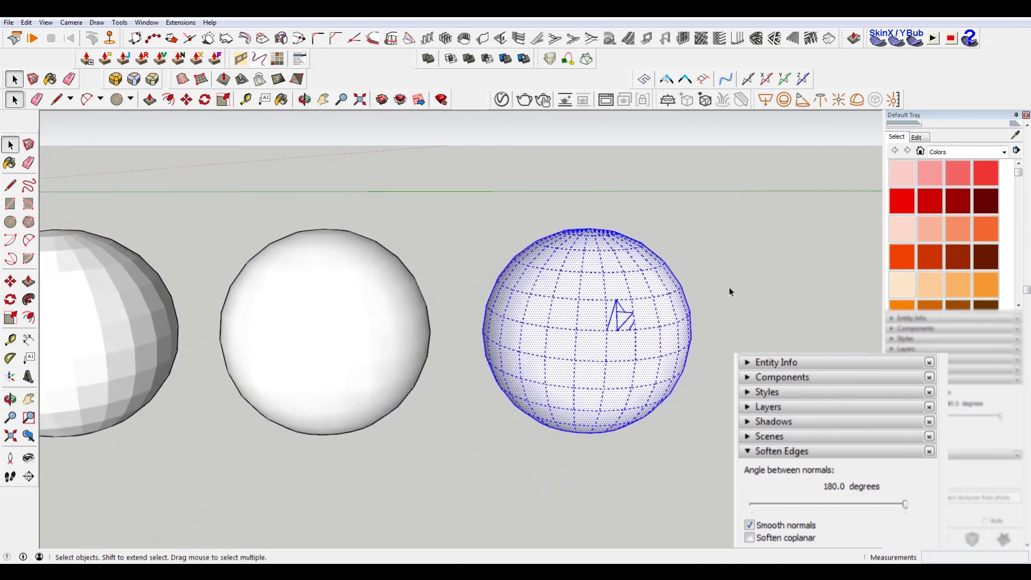
{"action": "left_click", "coordinate": [749, 537]}
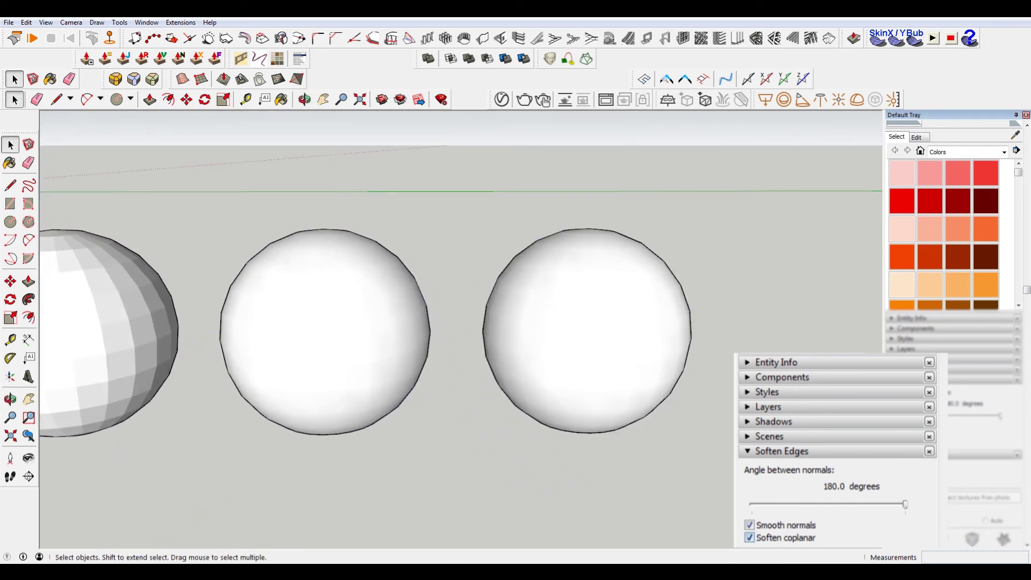
Orbit the view along the row of spheres.
{"action": "mouse_move", "coordinate": [810, 310]}
{"action": "middle_mouse_down"}
{"action": "mouse_move", "coordinate": [801, 322]}
{"action": "mouse_move", "coordinate": [526, 336]}
{"action": "middle_mouse_up"}
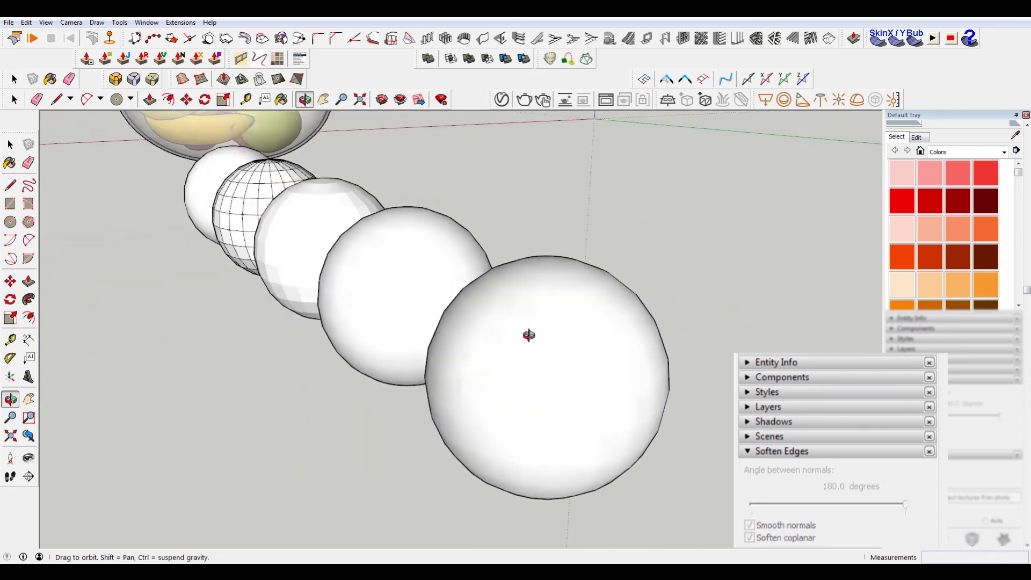